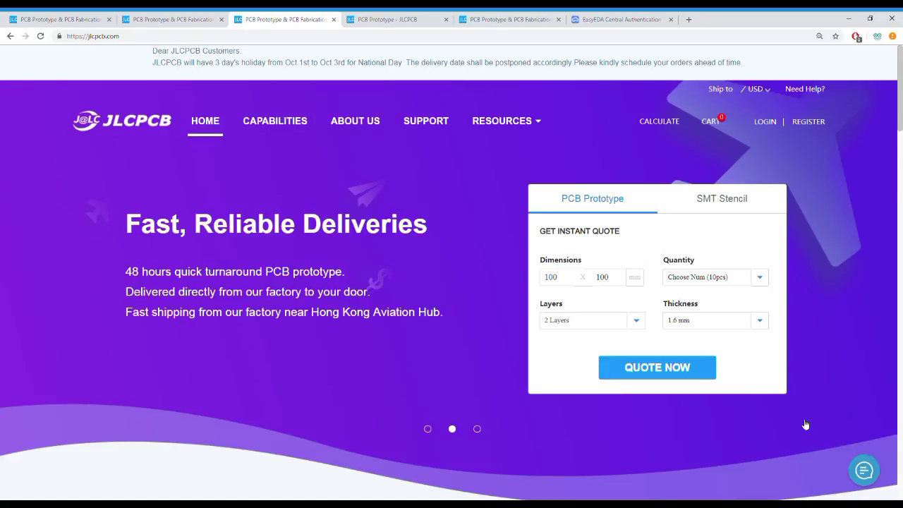
- Close the EasyEDA login, duplicate JLCPCB, PCB Prototype and checkout tabs, then scroll the homepage pricing
{"action": "left_click", "coordinate": [670, 20]}
{"action": "left_click", "coordinate": [559, 19]}
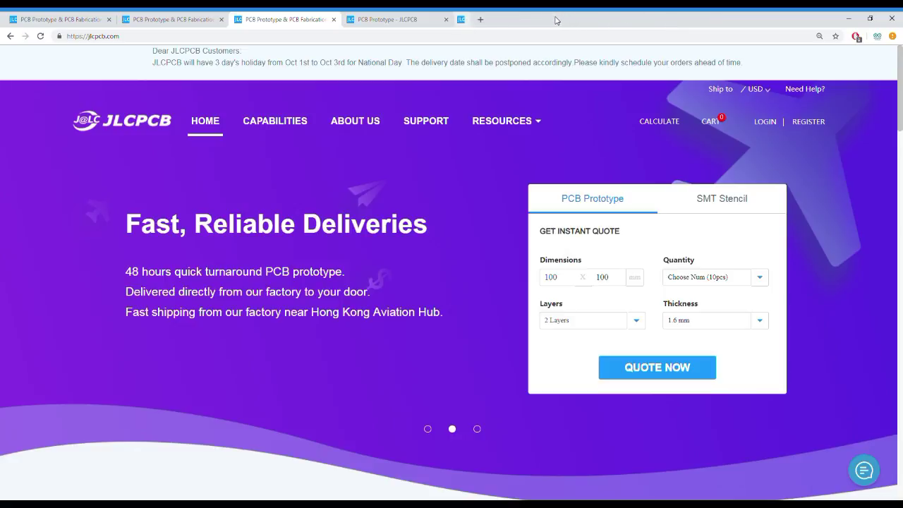
{"action": "left_click", "coordinate": [446, 20]}
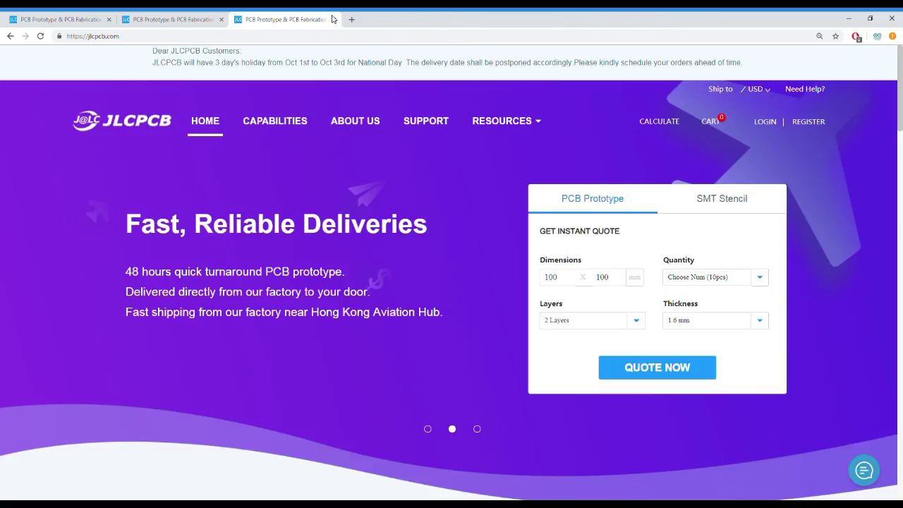
{"action": "left_click", "coordinate": [333, 19]}
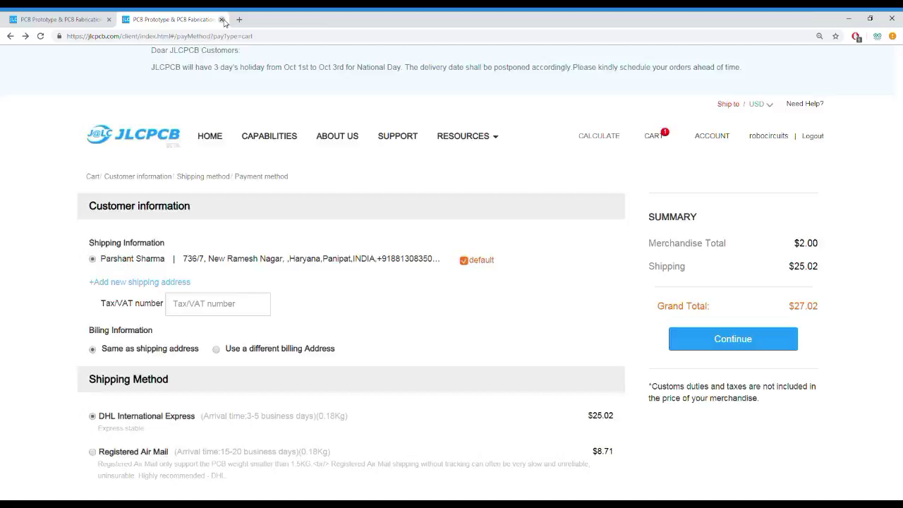
{"action": "left_click", "coordinate": [222, 19]}
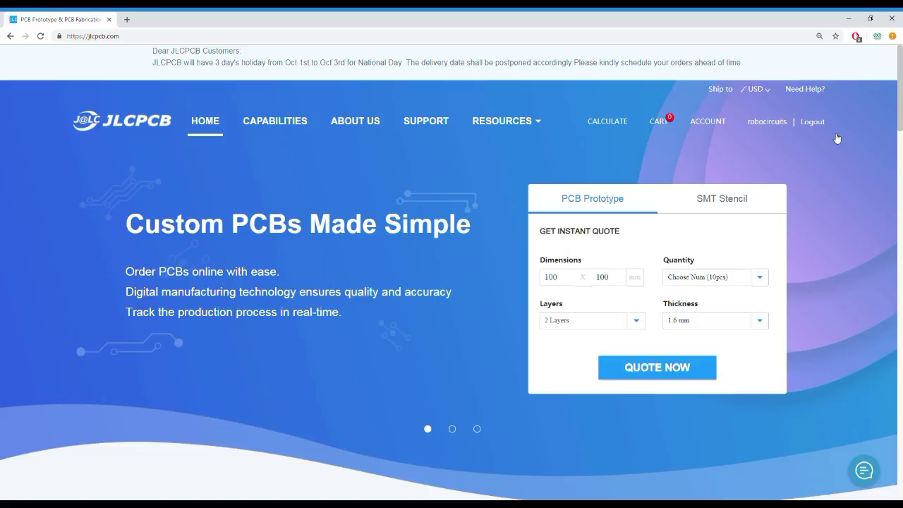
{"action": "left_click_drag", "start_coordinate": [901, 84], "coordinate": [902, 89]}
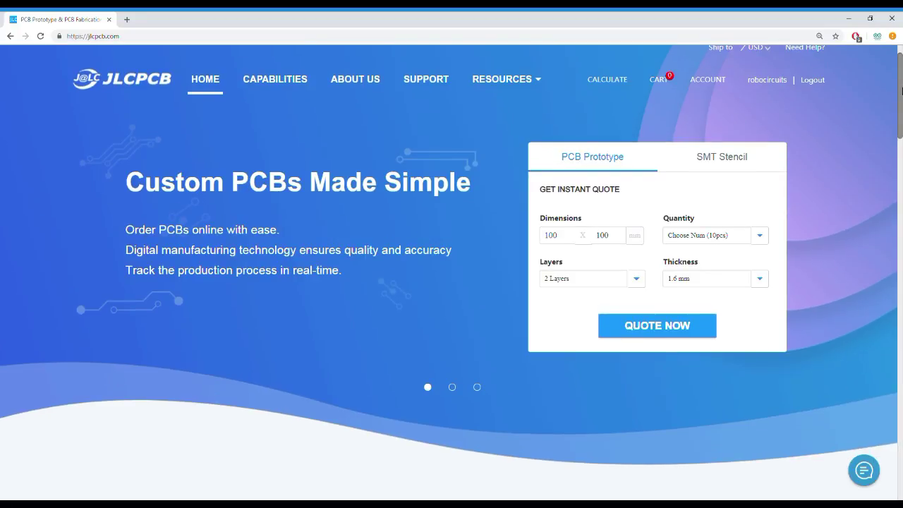
{"action": "left_click_drag", "start_coordinate": [902, 90], "coordinate": [902, 175]}
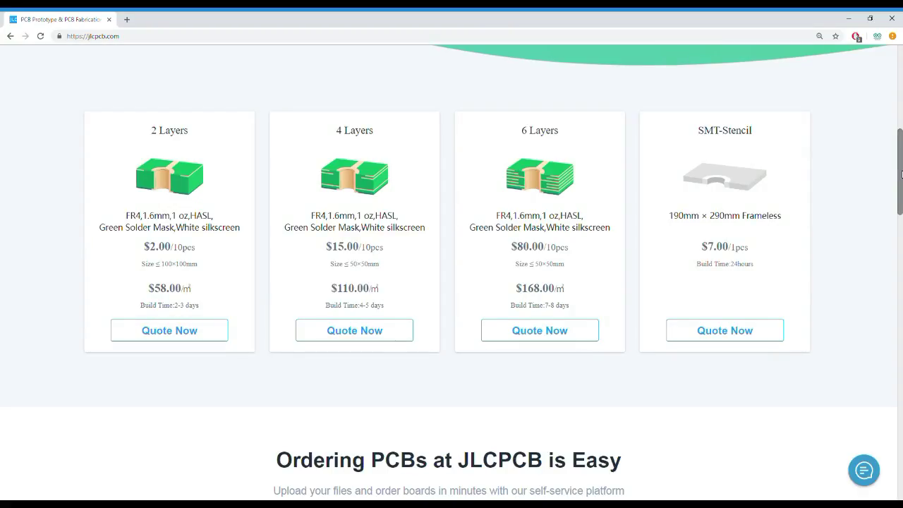
{"action": "left_click_drag", "start_coordinate": [901, 175], "coordinate": [902, 249]}
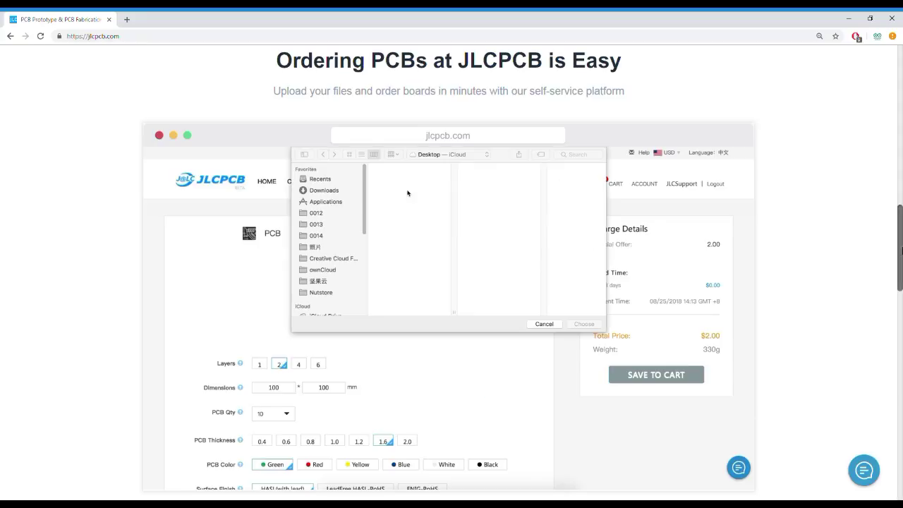
{"action": "left_click_drag", "start_coordinate": [902, 248], "coordinate": [902, 338]}
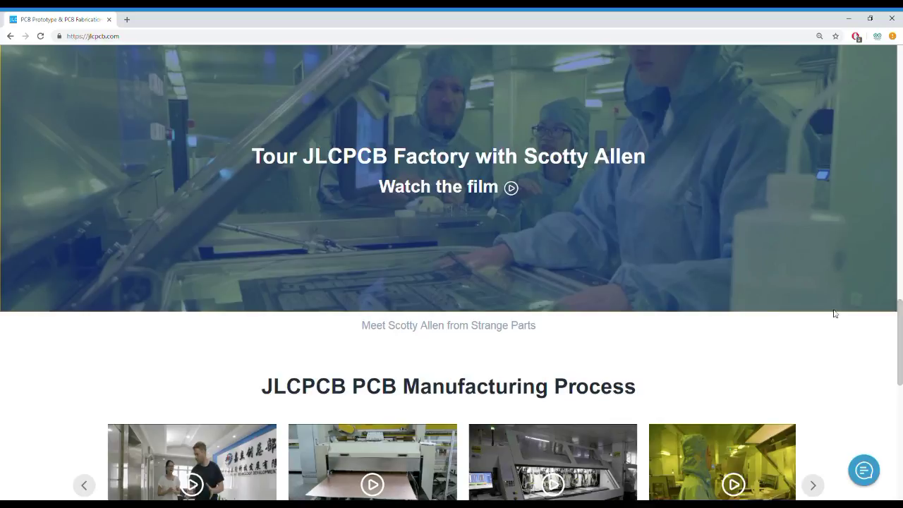
{"action": "left_click", "coordinate": [510, 188]}
{"action": "left_click", "coordinate": [751, 92]}
{"action": "scroll", "coordinate": [881, 349], "scroll_direction": "down", "scroll_amount": 2}
{"action": "scroll", "coordinate": [868, 352], "scroll_direction": "down", "scroll_amount": 2}
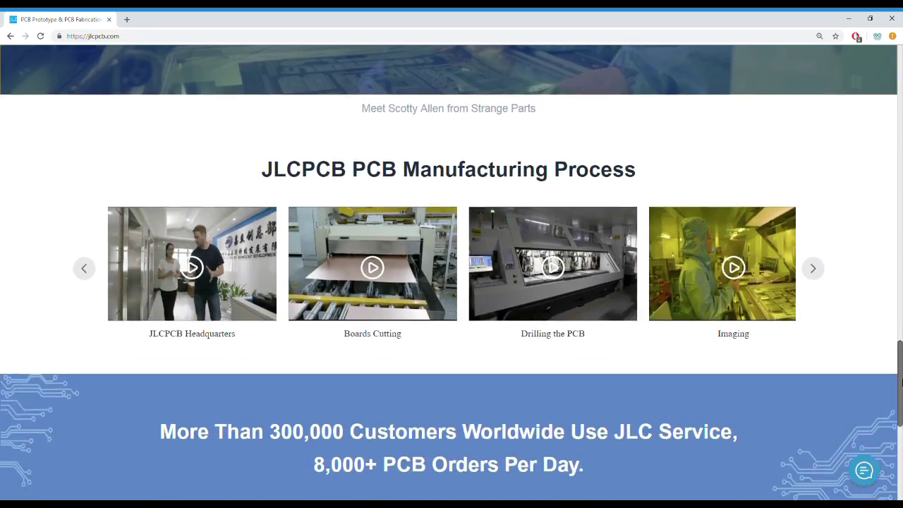
{"action": "scroll", "coordinate": [853, 358], "scroll_direction": "down", "scroll_amount": 1}
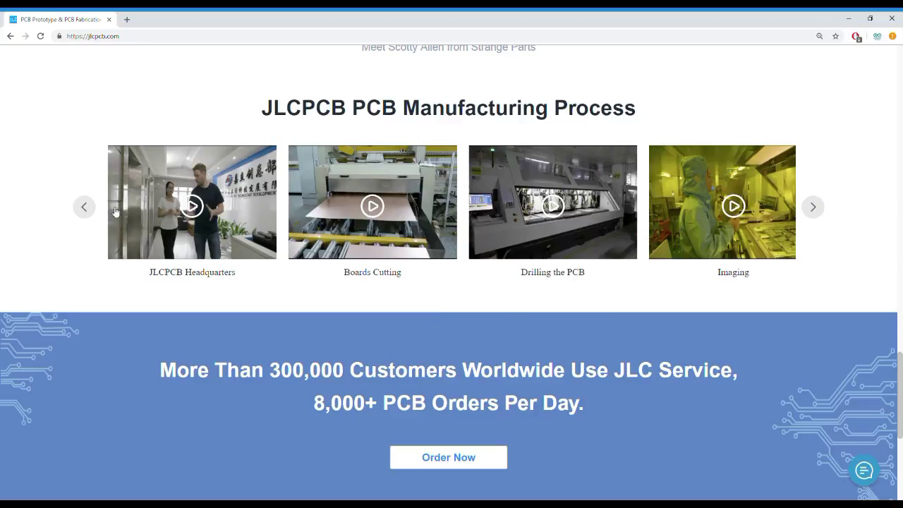
{"action": "left_click_drag", "start_coordinate": [901, 353], "coordinate": [902, 421]}
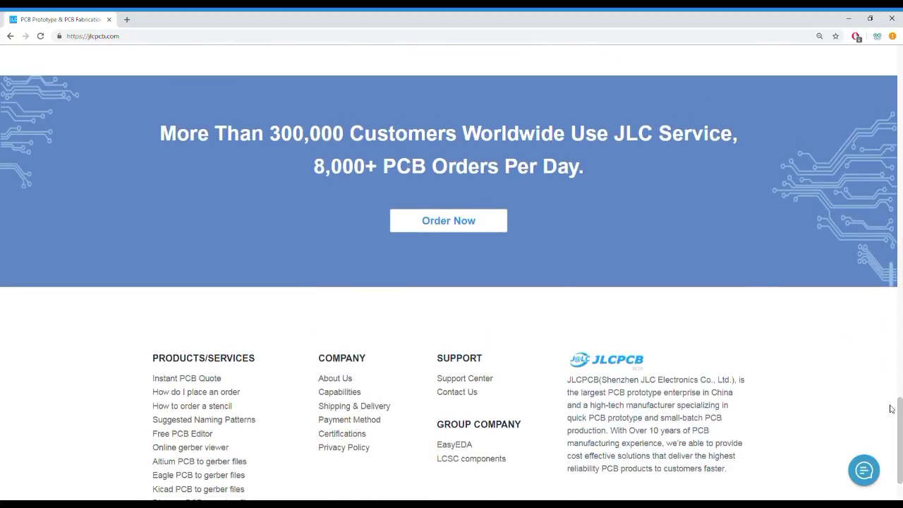
{"action": "key", "text": "Home"}
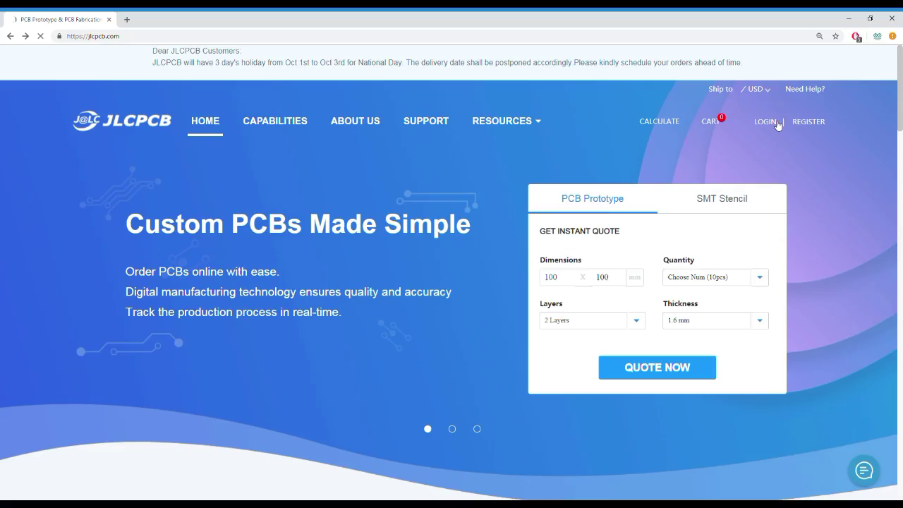
- Sign in through EasyEDA Central Authentication and open the JLCPCB account's Order History
{"action": "left_click", "coordinate": [670, 125]}
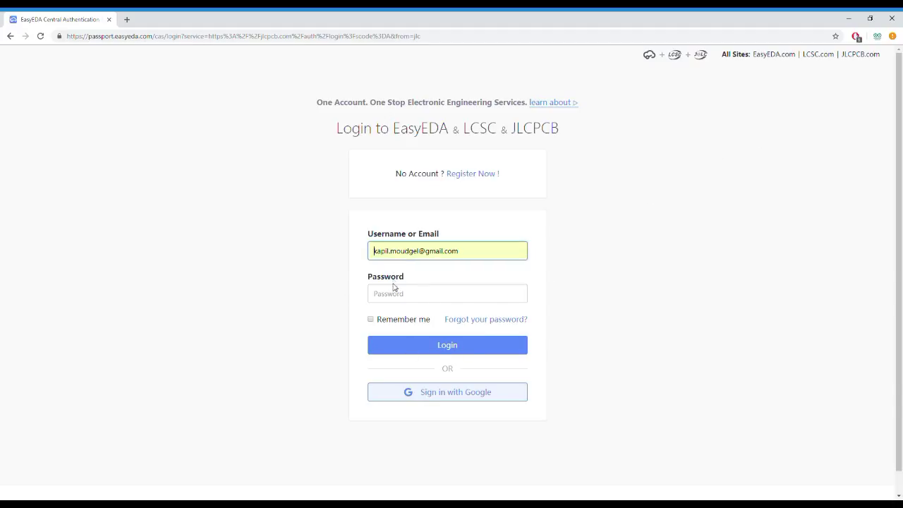
{"action": "left_click", "coordinate": [546, 319]}
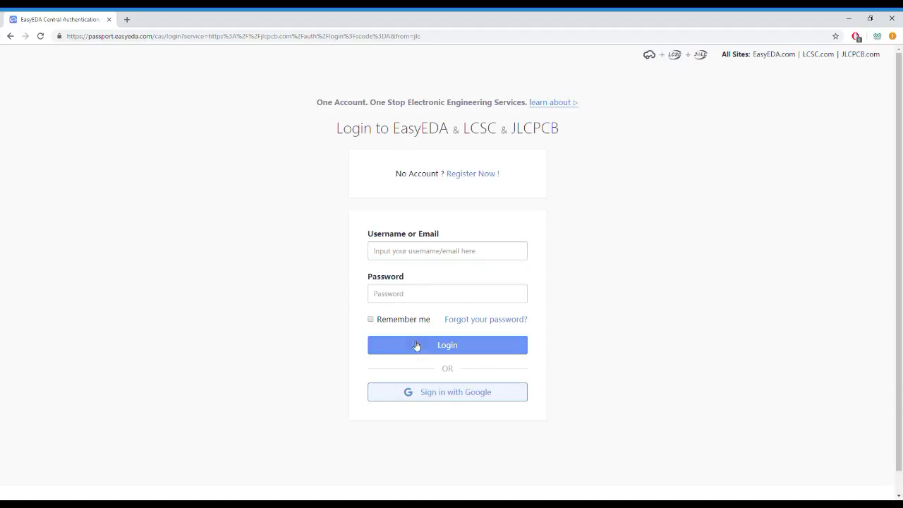
{"action": "left_click", "coordinate": [422, 397]}
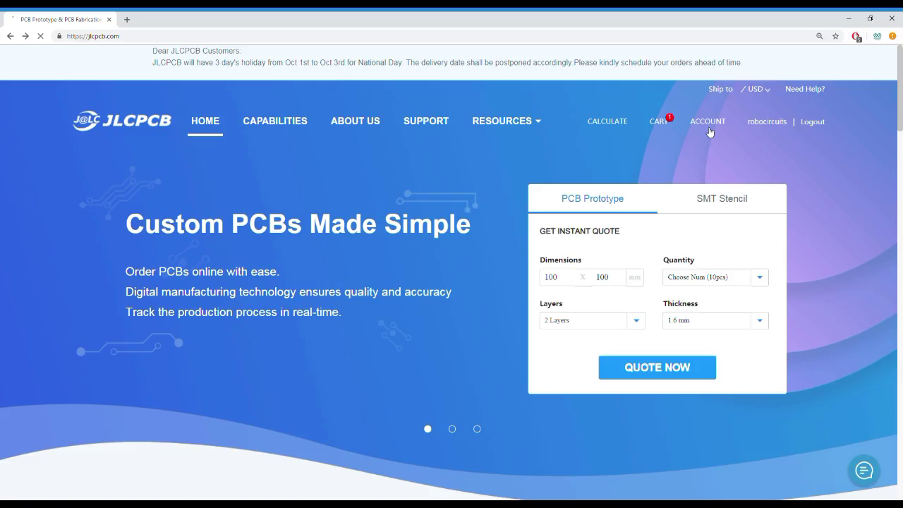
{"action": "left_click", "coordinate": [707, 124]}
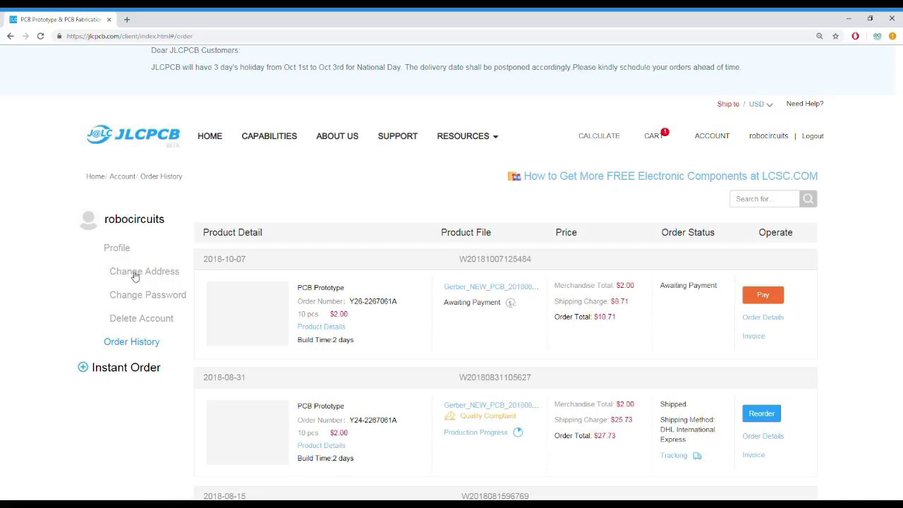
- Open the account's saved addresses and start a new address with country India
{"action": "left_click", "coordinate": [136, 277]}
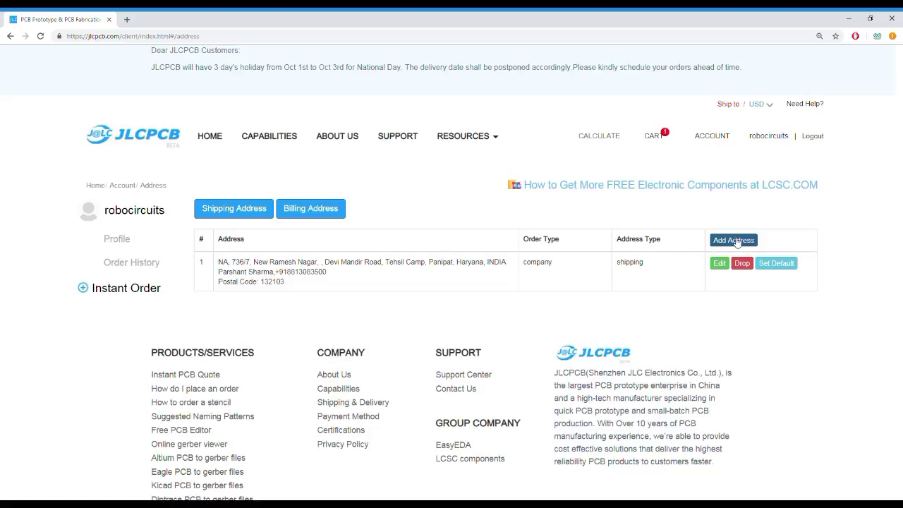
{"action": "left_click", "coordinate": [733, 241]}
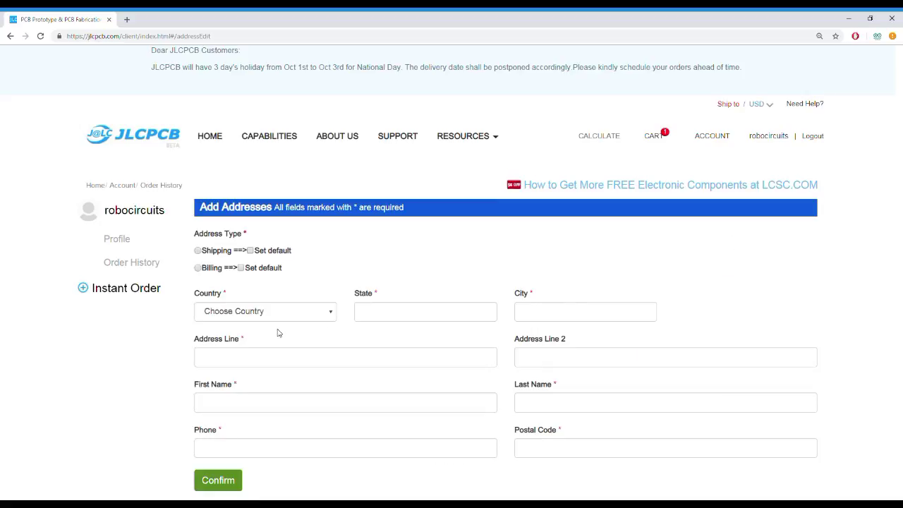
{"action": "scroll", "coordinate": [278, 333], "scroll_direction": "down", "scroll_amount": 2}
{"action": "left_click", "coordinate": [227, 215]}
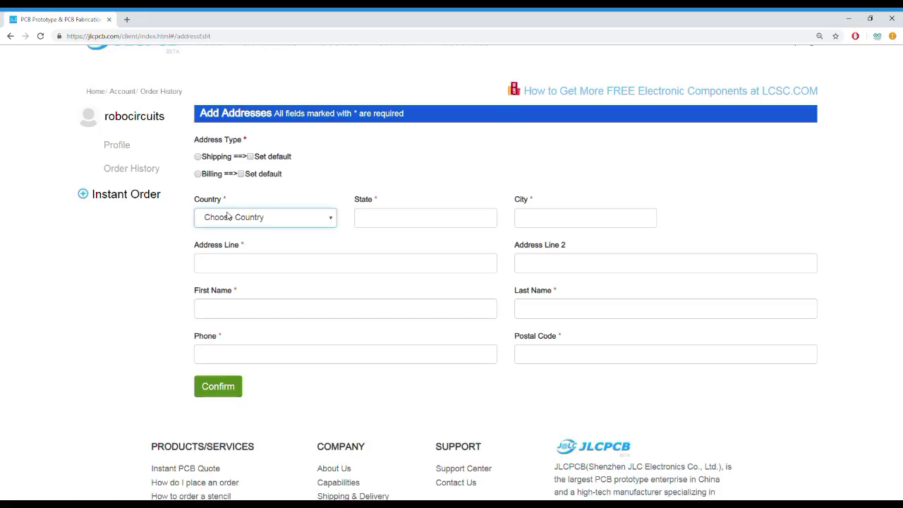
{"action": "type", "text": "India"}
- Fill the remaining address fields, attempt to save, and dismiss the postcode format warning
{"action": "left_click", "coordinate": [419, 229]}
{"action": "left_click", "coordinate": [558, 222]}
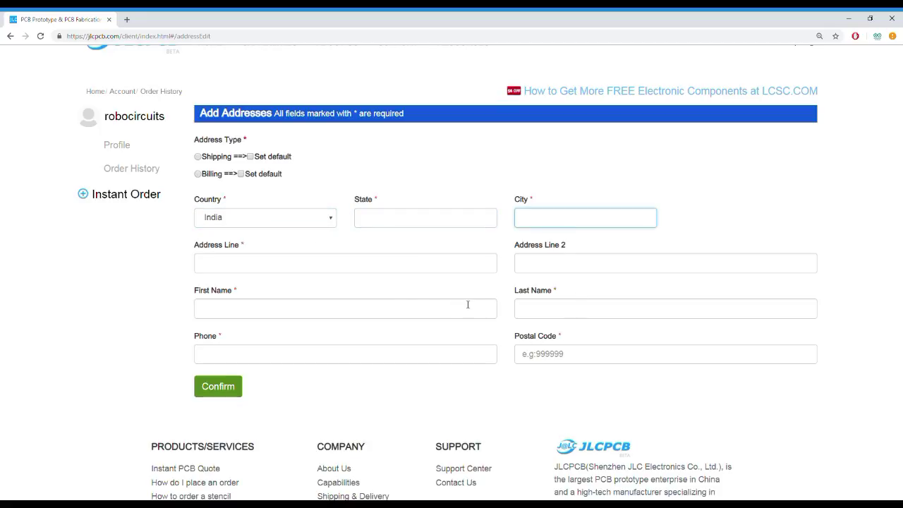
{"action": "key", "text": "Tab"}
{"action": "key", "text": "Tab"}
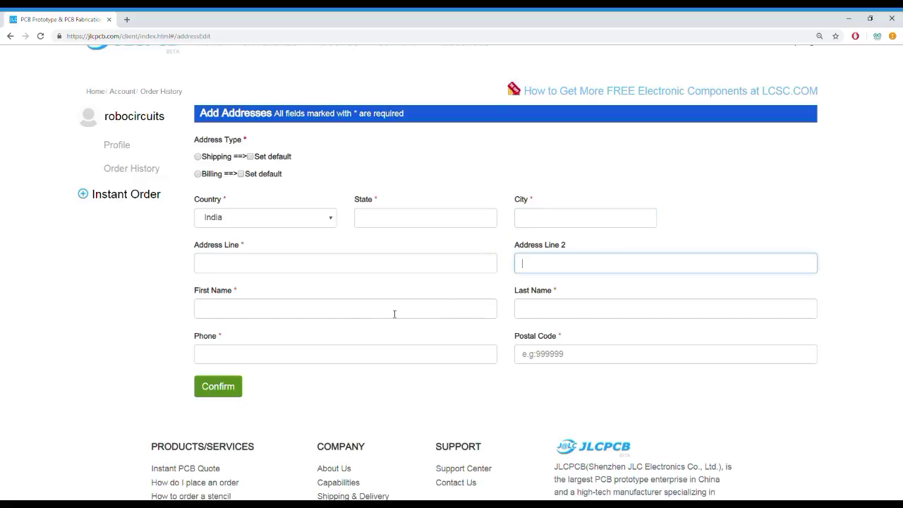
{"action": "left_click", "coordinate": [381, 316]}
{"action": "left_click", "coordinate": [530, 313]}
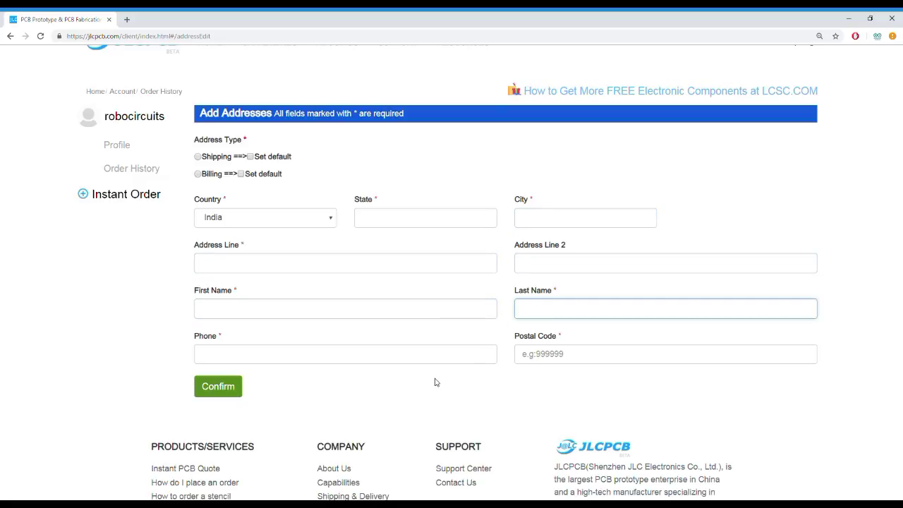
{"action": "left_click", "coordinate": [472, 361]}
{"action": "key", "text": "Tab"}
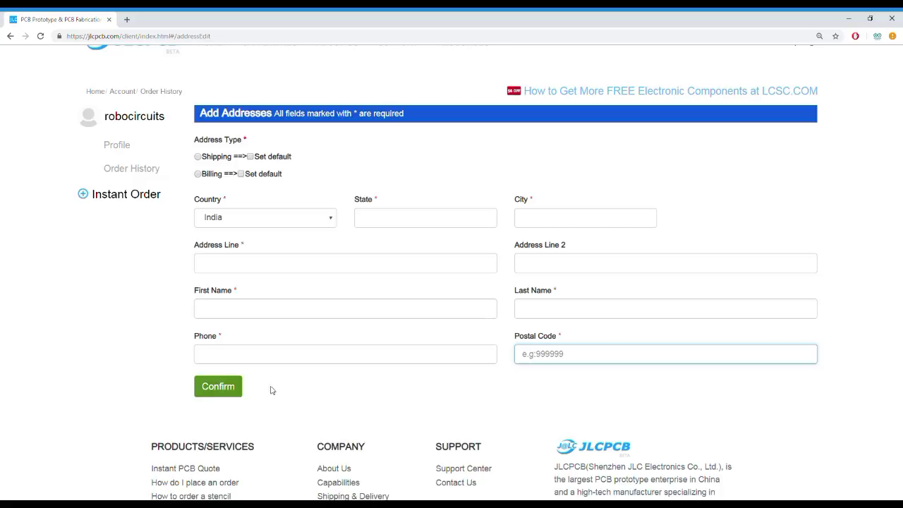
{"action": "left_click", "coordinate": [213, 392]}
{"action": "left_click", "coordinate": [530, 130]}
{"action": "mouse_move", "coordinate": [117, 145]}
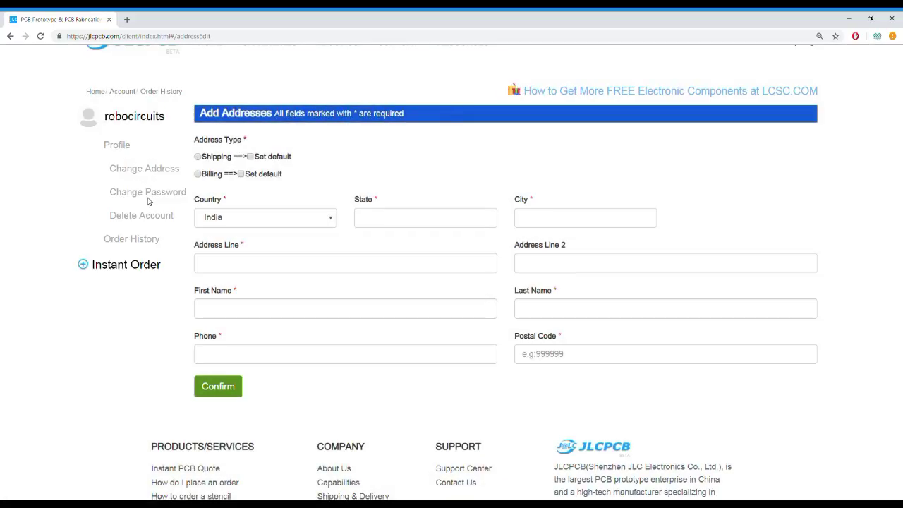
- Open Change Password in a new tab, then return to the JLCPCB order history
{"action": "left_click", "coordinate": [162, 193]}
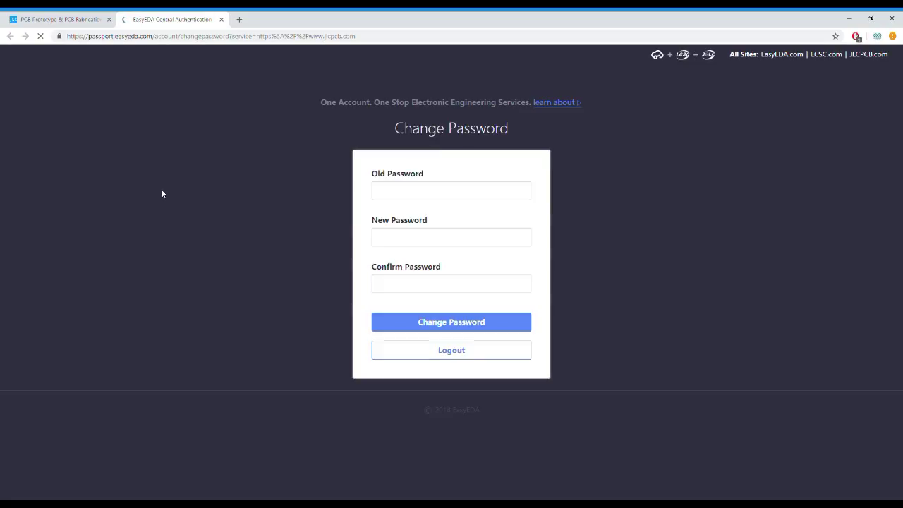
{"action": "left_click", "coordinate": [60, 19]}
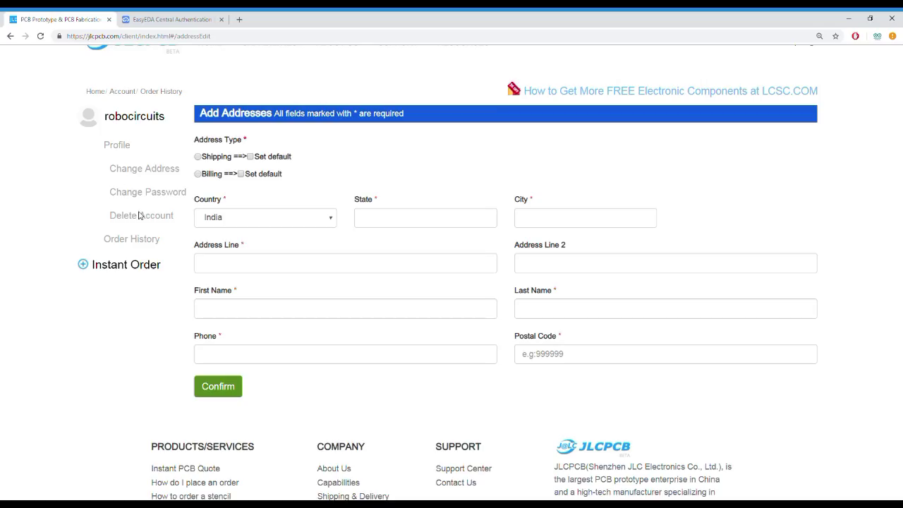
{"action": "left_click", "coordinate": [144, 238]}
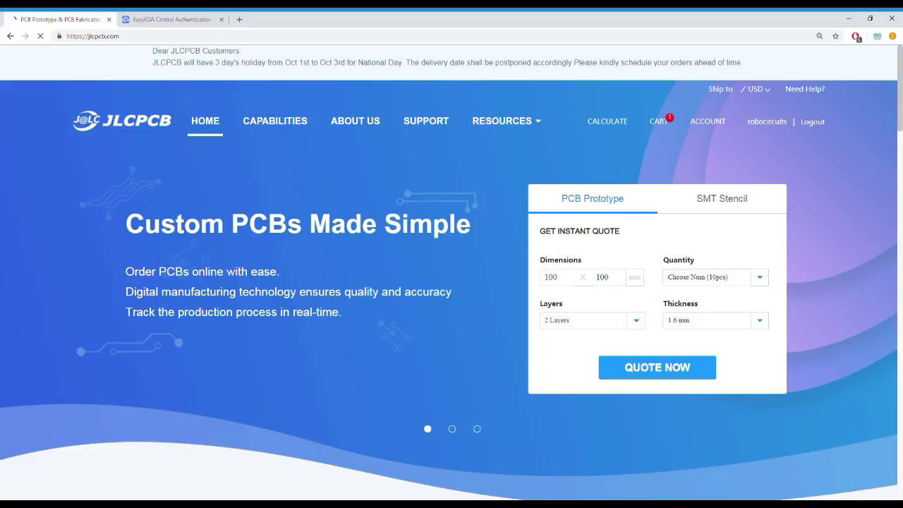
- Start a new quote and upload the gerber zip, detected as a 2-layer 64x83 mm board
{"action": "left_click", "coordinate": [686, 370]}
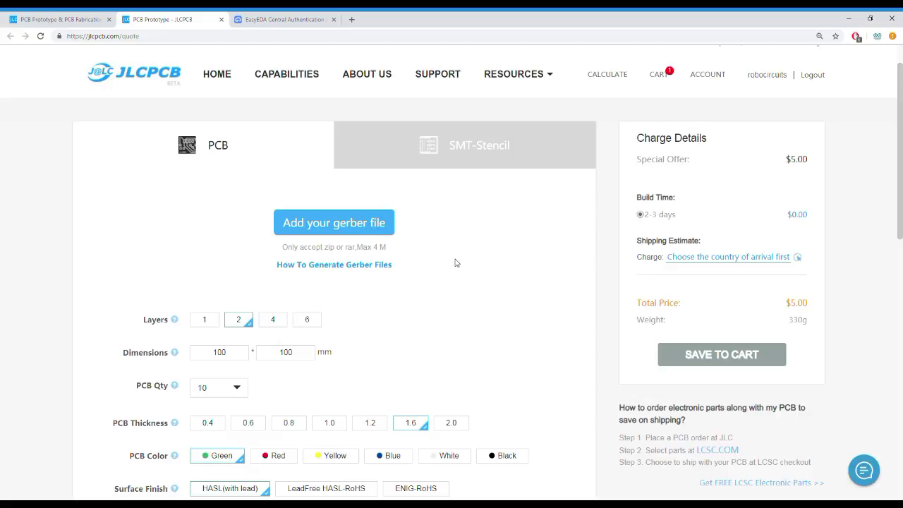
{"action": "left_click", "coordinate": [343, 224]}
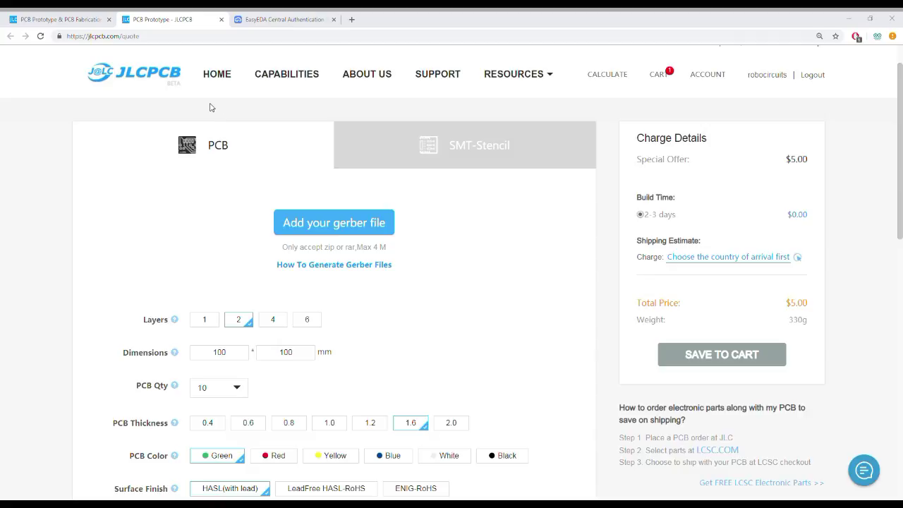
{"action": "key", "text": "Return"}
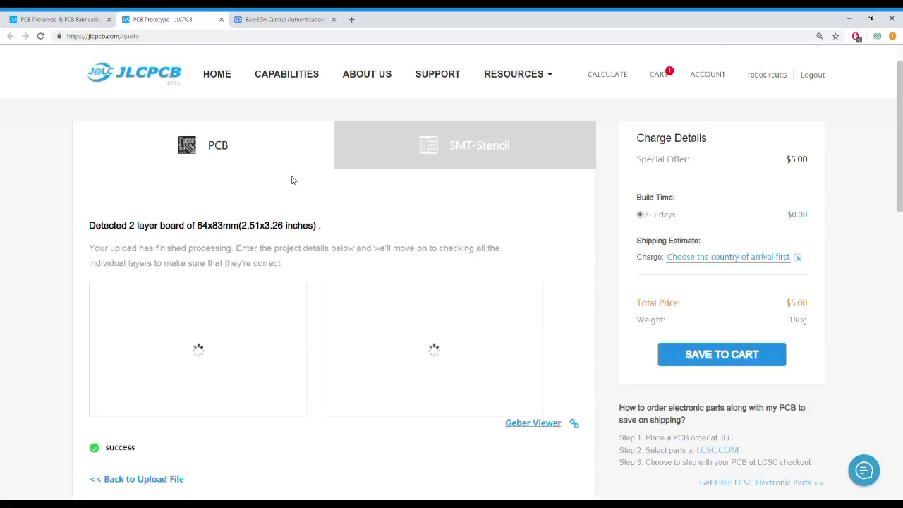
{"action": "scroll", "coordinate": [538, 191], "scroll_direction": "down", "scroll_amount": 3}
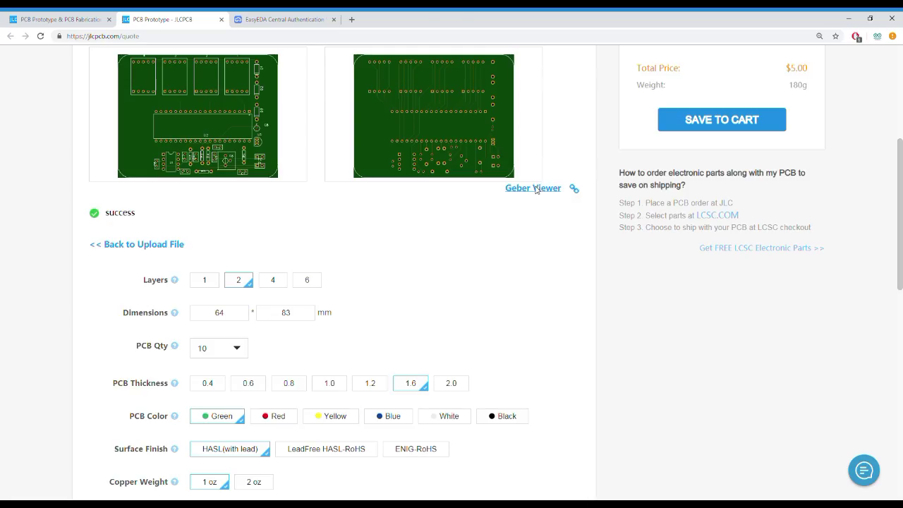
- Preview the board's bottom side in purple with silkscreen toggled in the Gerber viewer, then return
{"action": "left_click", "coordinate": [534, 188]}
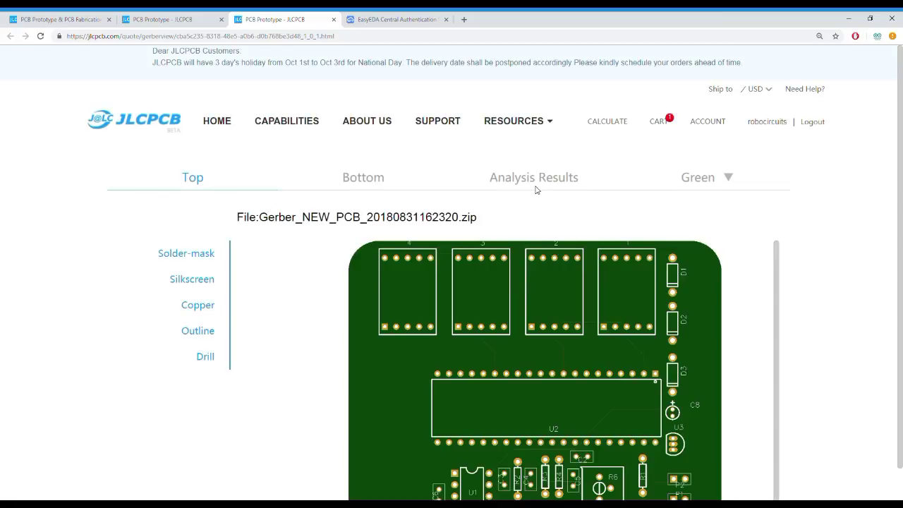
{"action": "scroll", "coordinate": [480, 229], "scroll_direction": "down", "scroll_amount": 1}
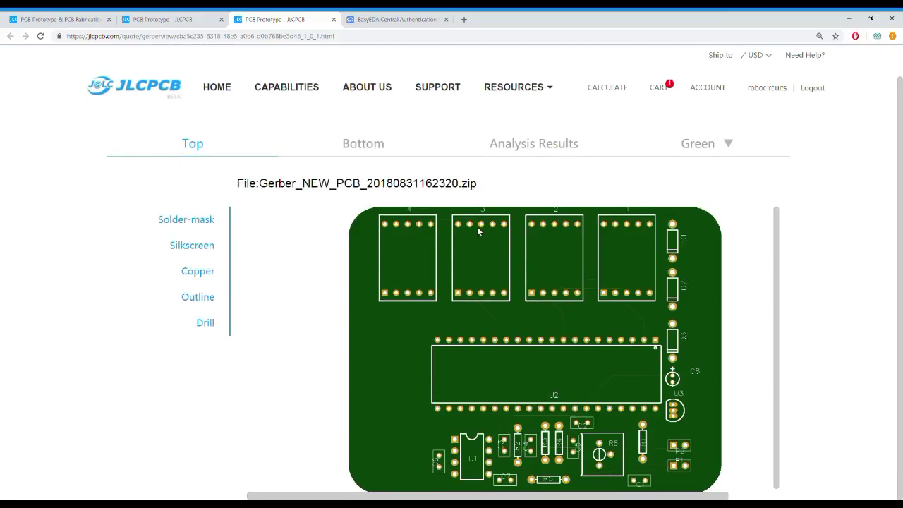
{"action": "left_click", "coordinate": [353, 146]}
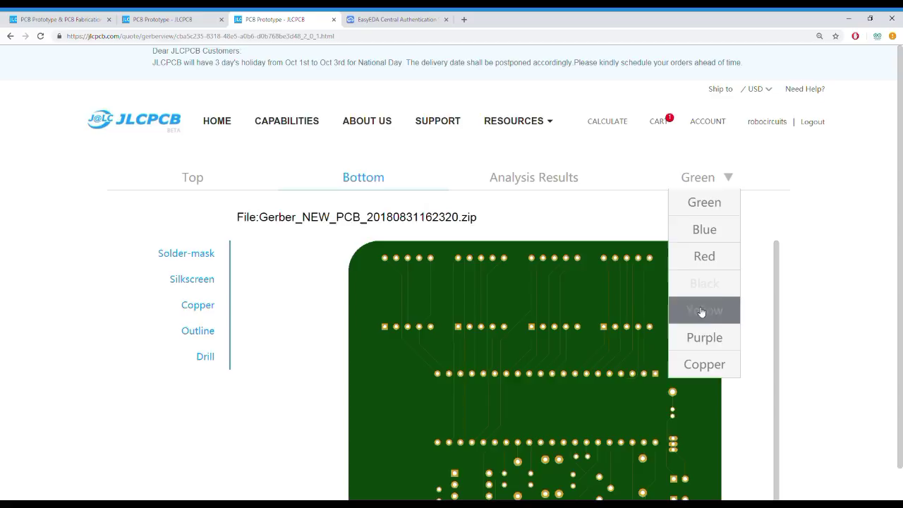
{"action": "left_click", "coordinate": [705, 337]}
{"action": "left_click", "coordinate": [205, 280]}
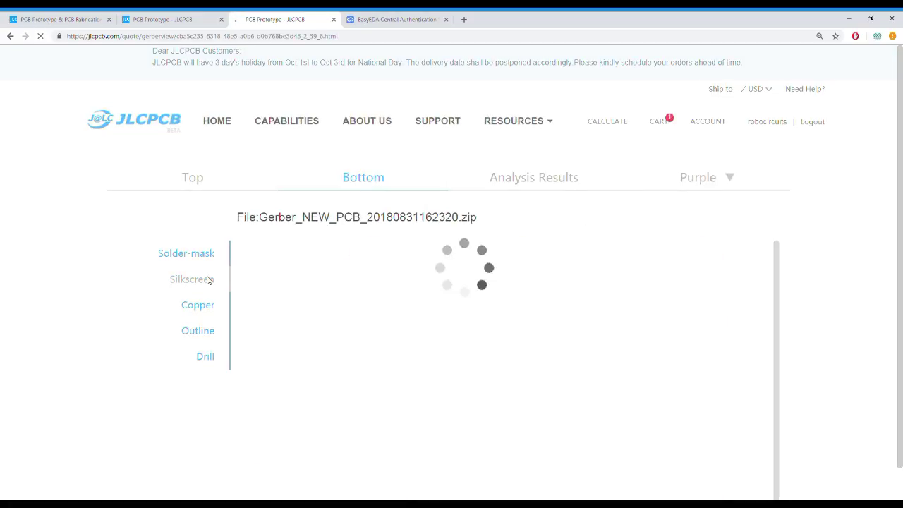
{"action": "left_click", "coordinate": [209, 283]}
{"action": "left_click", "coordinate": [160, 19]}
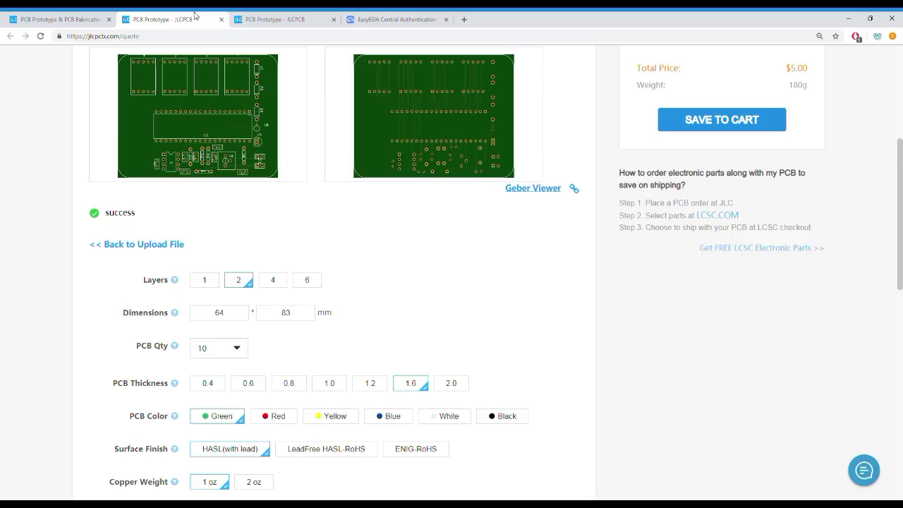
{"action": "scroll", "coordinate": [485, 293], "scroll_direction": "down", "scroll_amount": 2}
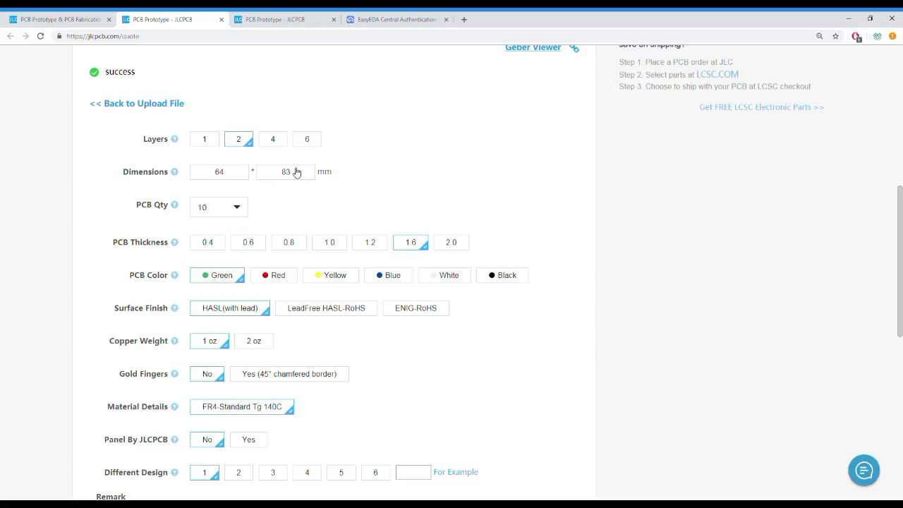
{"action": "left_click", "coordinate": [236, 207]}
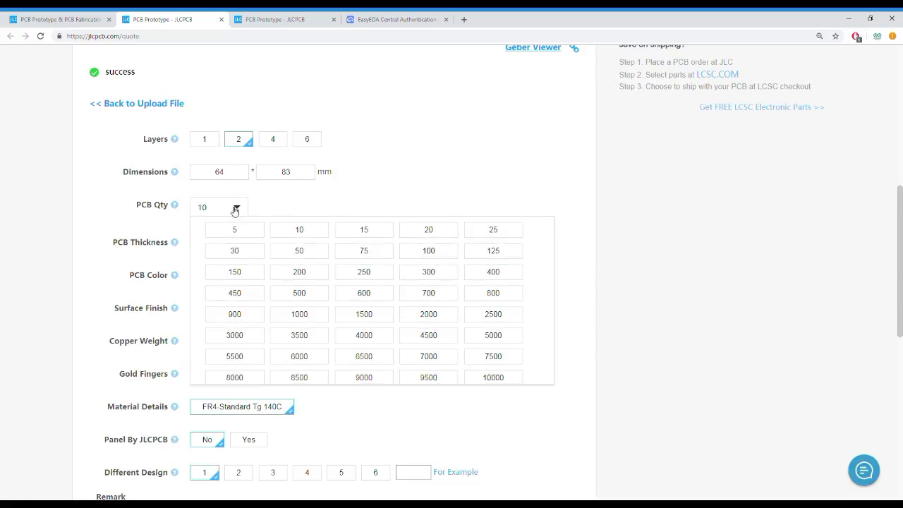
{"action": "scroll", "coordinate": [369, 321], "scroll_direction": "down", "scroll_amount": 2}
{"action": "scroll", "coordinate": [369, 323], "scroll_direction": "down", "scroll_amount": 2}
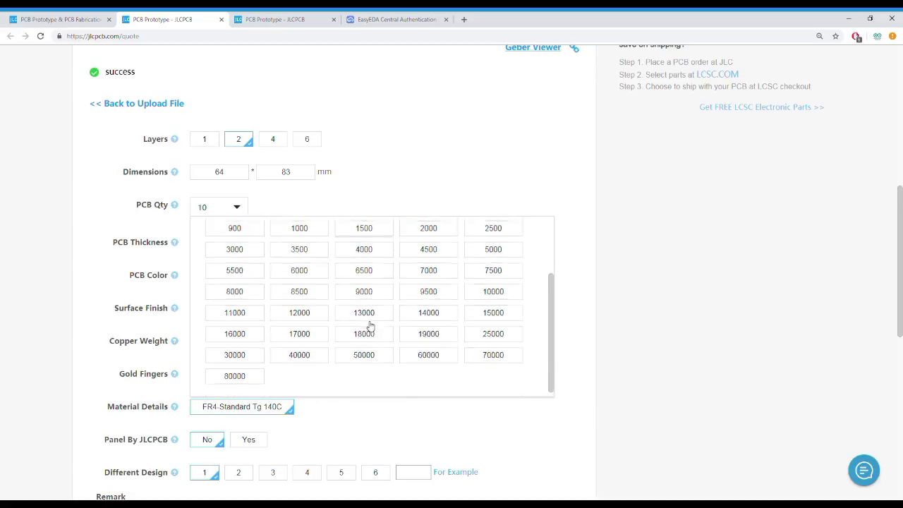
{"action": "scroll", "coordinate": [369, 323], "scroll_direction": "up", "scroll_amount": 4}
{"action": "left_click", "coordinate": [310, 230]}
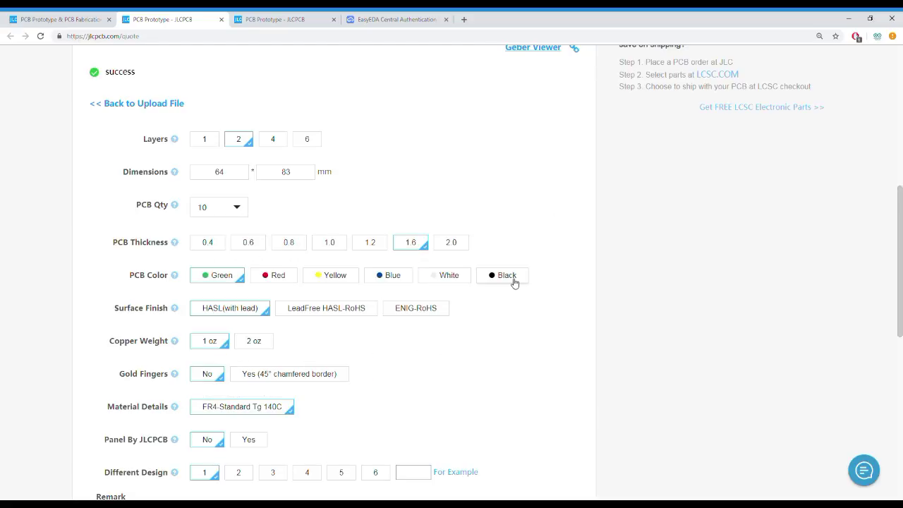
{"action": "scroll", "coordinate": [503, 302], "scroll_direction": "down", "scroll_amount": 1}
{"action": "scroll", "coordinate": [502, 302], "scroll_direction": "down", "scroll_amount": 1}
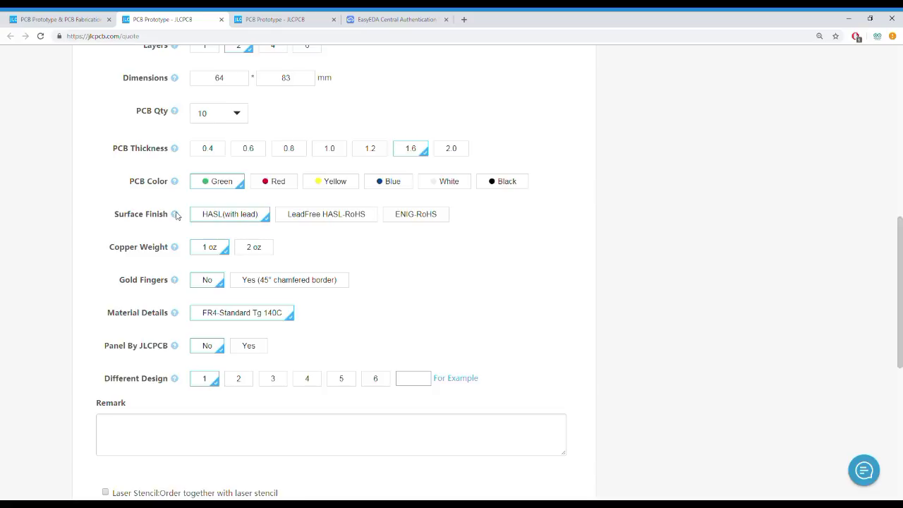
- Open the Copper Weight help page and read its text before returning to the quote
{"action": "left_click", "coordinate": [176, 249]}
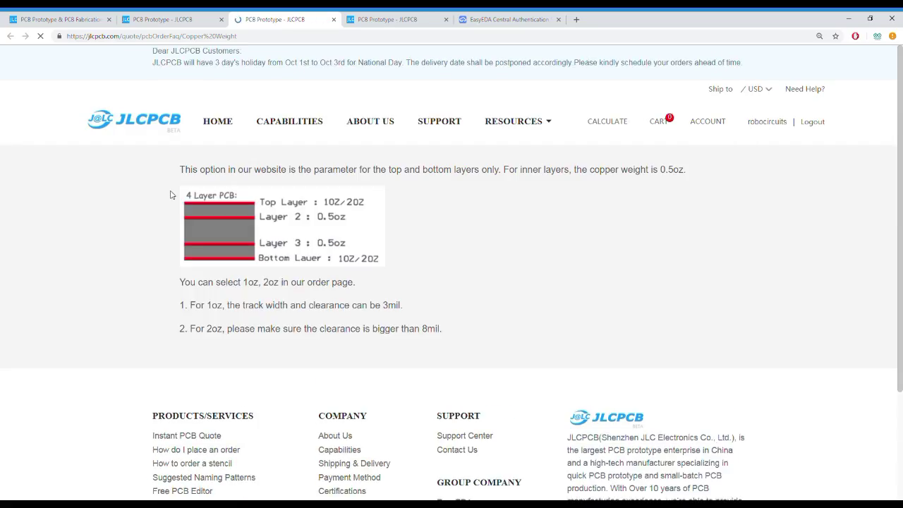
{"action": "left_click_drag", "start_coordinate": [161, 195], "coordinate": [451, 334]}
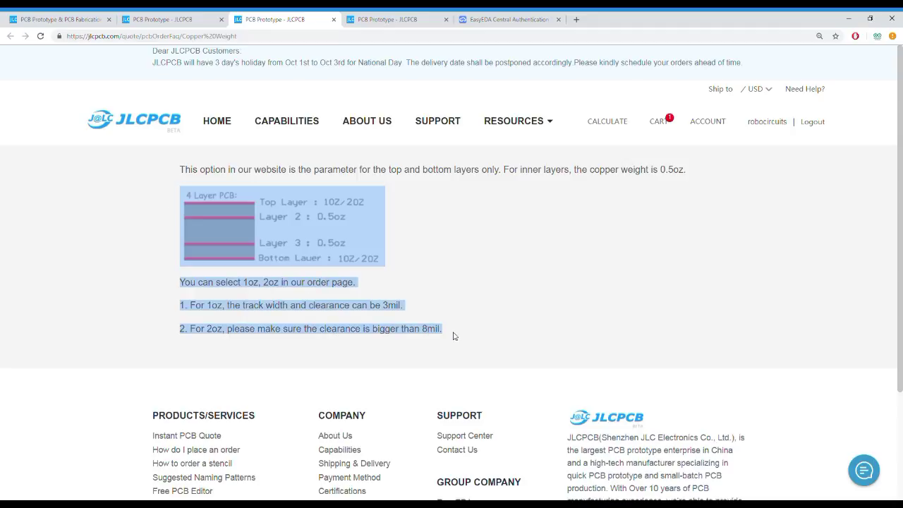
{"action": "key", "text": "ctrl+shift+Tab"}
- Try Panel By JLCPCB with panel x/y values, then set panelisation back to No
{"action": "left_click", "coordinate": [263, 253]}
{"action": "left_click", "coordinate": [311, 255]}
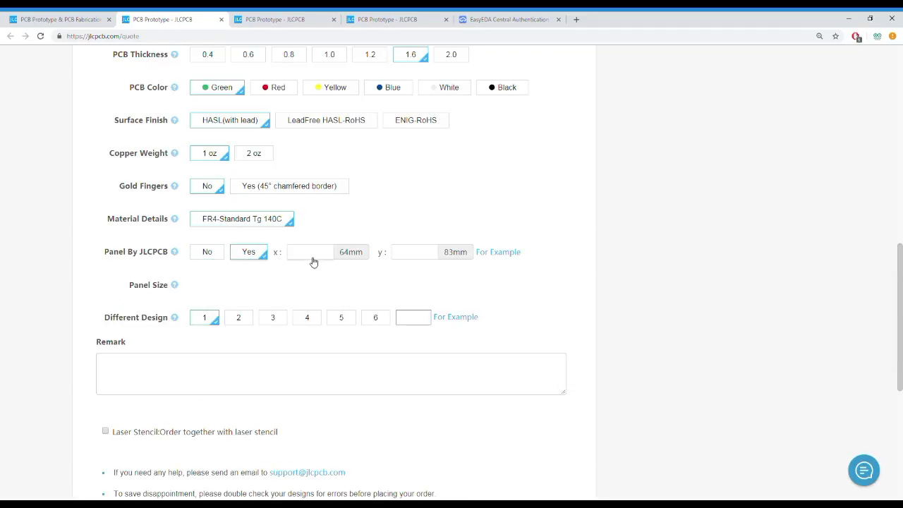
{"action": "left_click", "coordinate": [419, 255]}
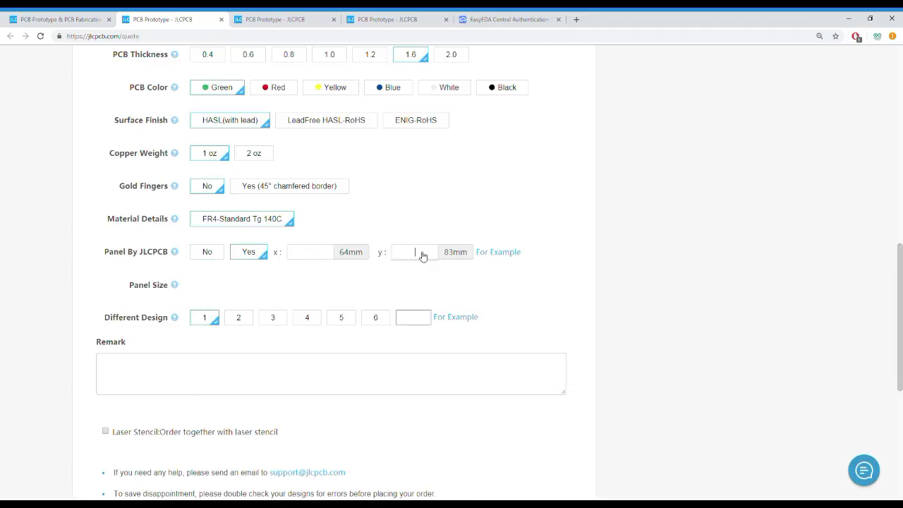
{"action": "left_click", "coordinate": [319, 252]}
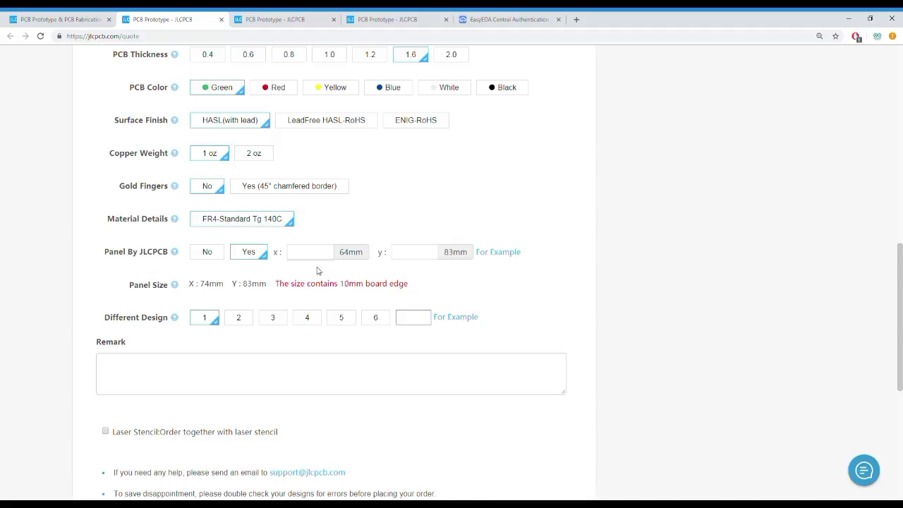
{"action": "left_click", "coordinate": [206, 252]}
{"action": "scroll", "coordinate": [206, 252], "scroll_direction": "down", "scroll_amount": 1}
- Tick the Laser Stencil option and review the $2.00 quote summary
{"action": "left_click", "coordinate": [106, 306]}
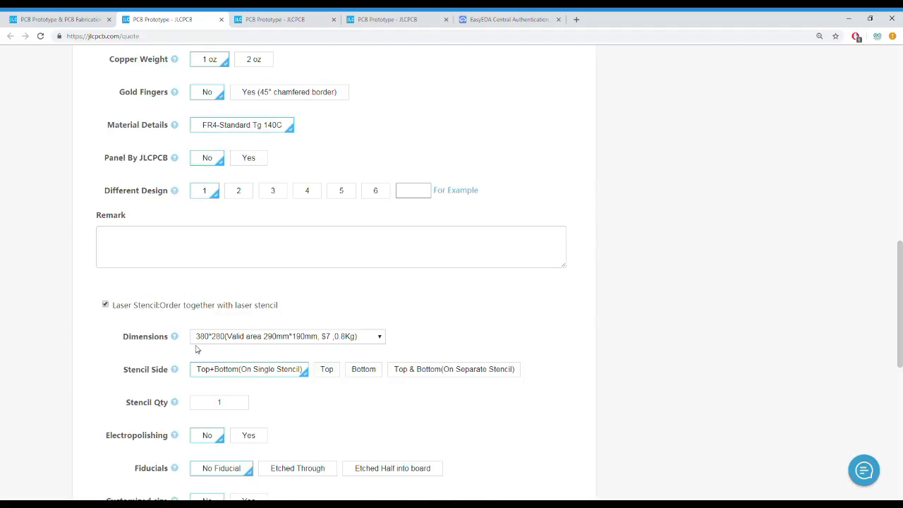
{"action": "scroll", "coordinate": [306, 384], "scroll_direction": "down", "scroll_amount": 1}
{"action": "scroll", "coordinate": [309, 385], "scroll_direction": "down", "scroll_amount": 1}
- Save the $2.00 board to the cart and reach checkout with DHL shipping totalling $27.02
{"action": "scroll", "coordinate": [344, 328], "scroll_direction": "up", "scroll_amount": 10}
{"action": "left_click_drag", "start_coordinate": [785, 210], "coordinate": [817, 213]}
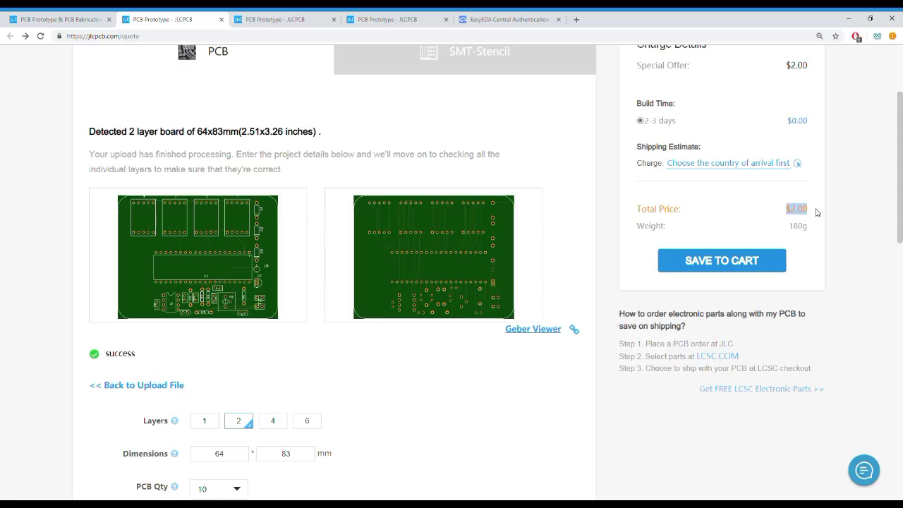
{"action": "left_click", "coordinate": [844, 298]}
{"action": "left_click", "coordinate": [680, 272]}
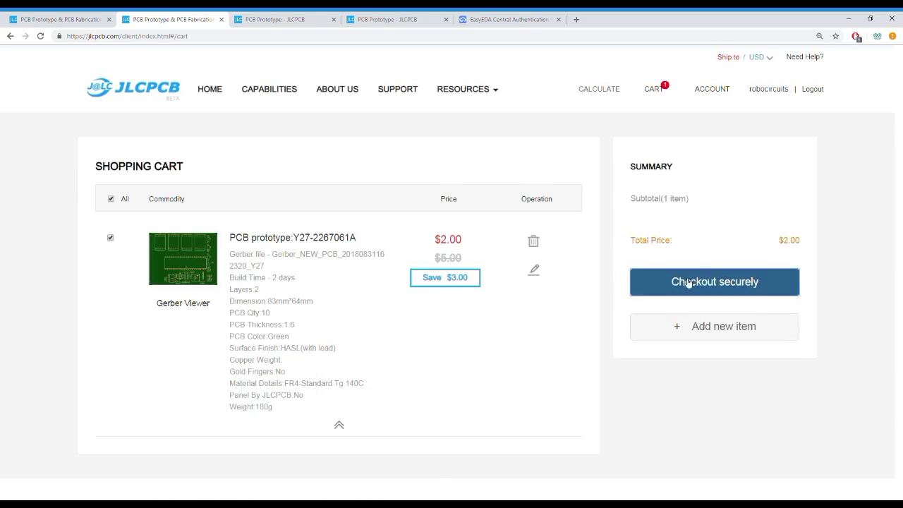
{"action": "left_click", "coordinate": [684, 283]}
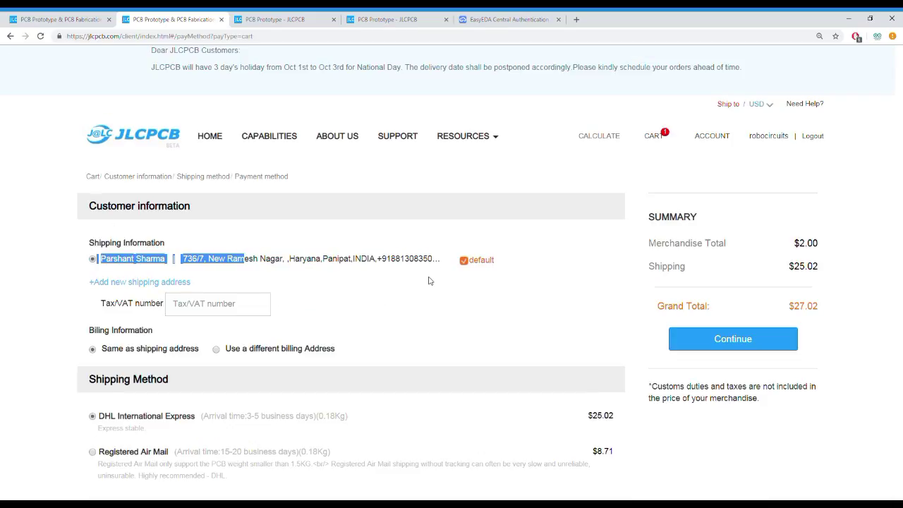
{"action": "scroll", "coordinate": [329, 340], "scroll_direction": "down", "scroll_amount": 1}
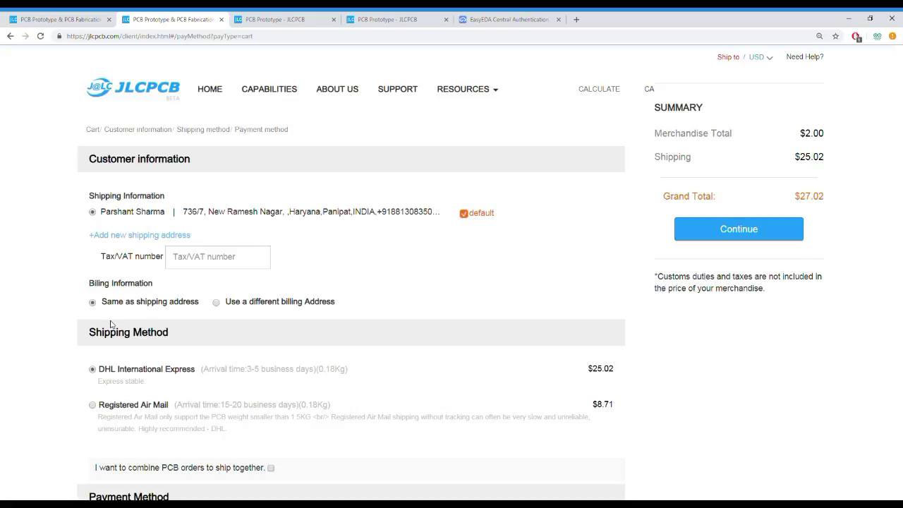
{"action": "left_click", "coordinate": [247, 305]}
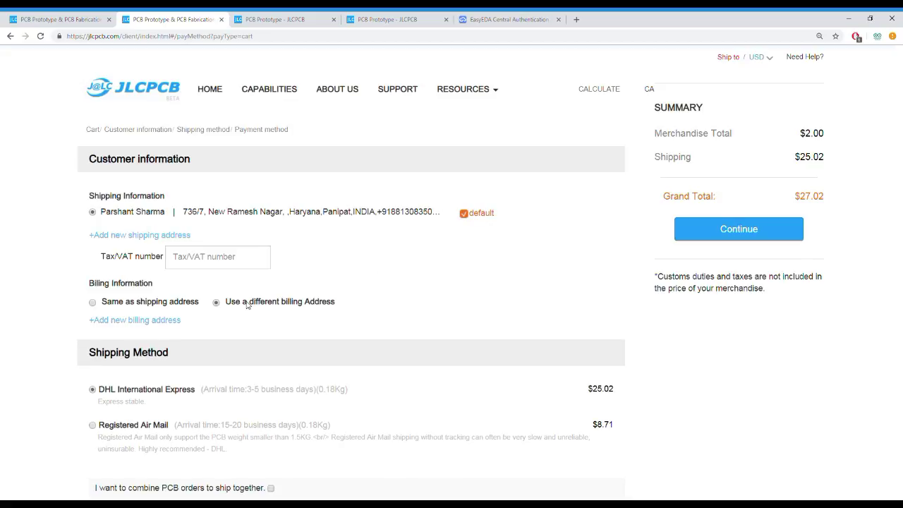
{"action": "left_click", "coordinate": [169, 302]}
{"action": "scroll", "coordinate": [201, 347], "scroll_direction": "down", "scroll_amount": 2}
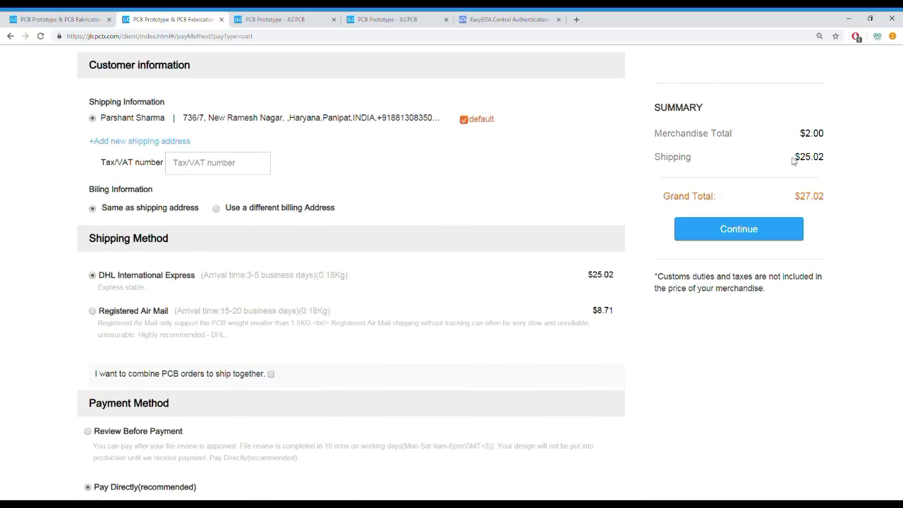
{"action": "left_click_drag", "start_coordinate": [793, 161], "coordinate": [827, 161]}
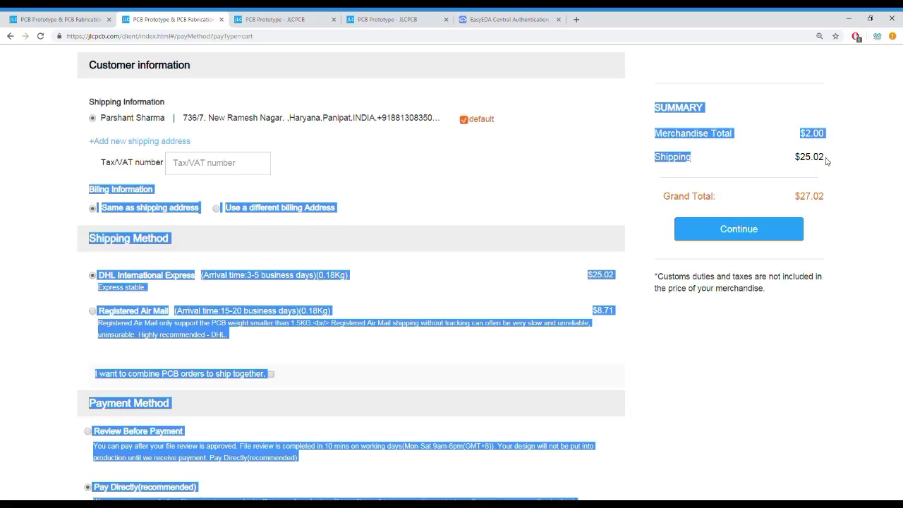
{"action": "left_click_drag", "start_coordinate": [826, 160], "coordinate": [827, 164]}
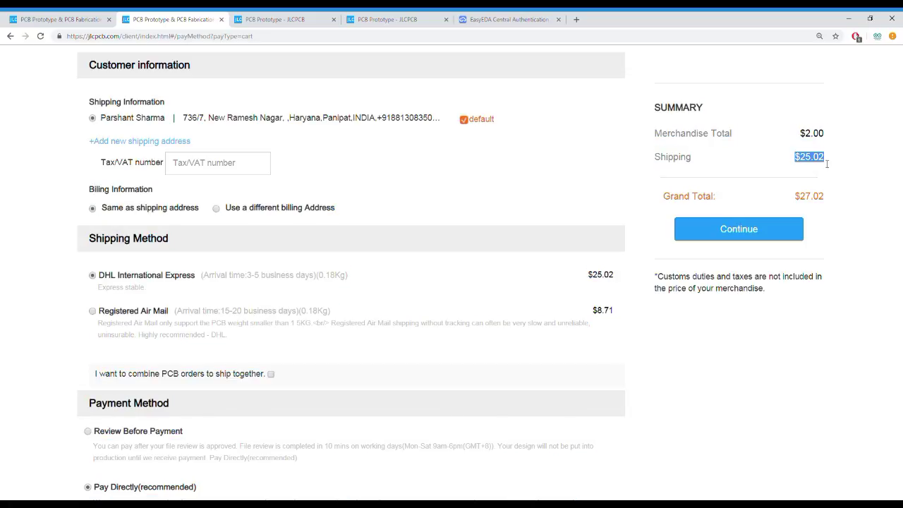
{"action": "left_click", "coordinate": [109, 313]}
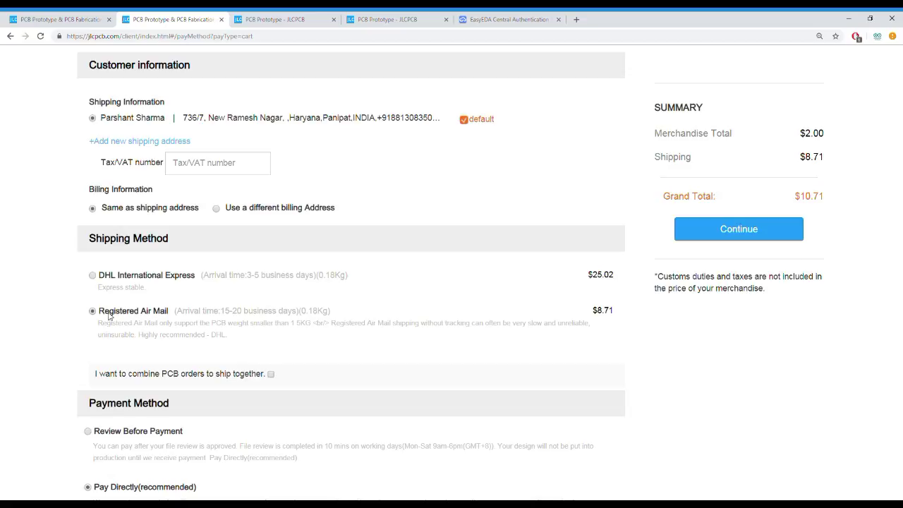
{"action": "left_click_drag", "start_coordinate": [805, 156], "coordinate": [825, 158]}
{"action": "left_click", "coordinate": [827, 187]}
{"action": "left_click_drag", "start_coordinate": [205, 278], "coordinate": [318, 281]}
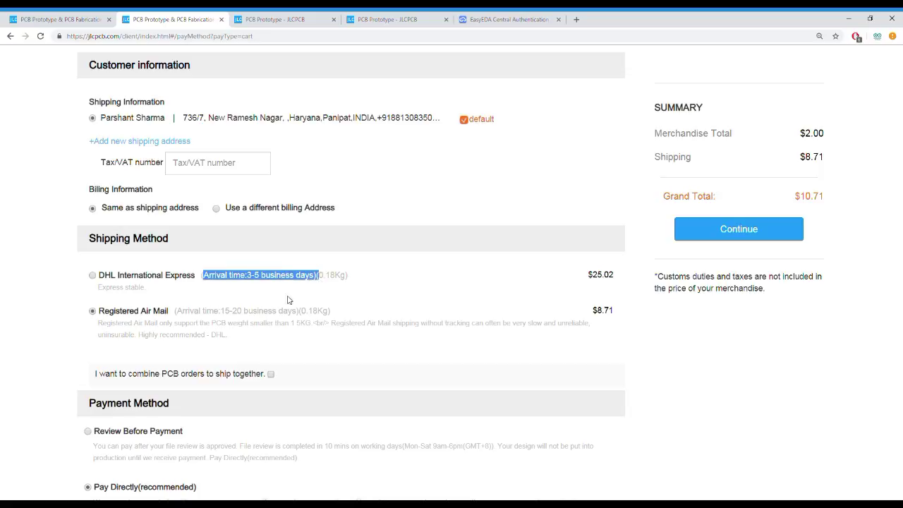
{"action": "left_click_drag", "start_coordinate": [174, 311], "coordinate": [298, 314]}
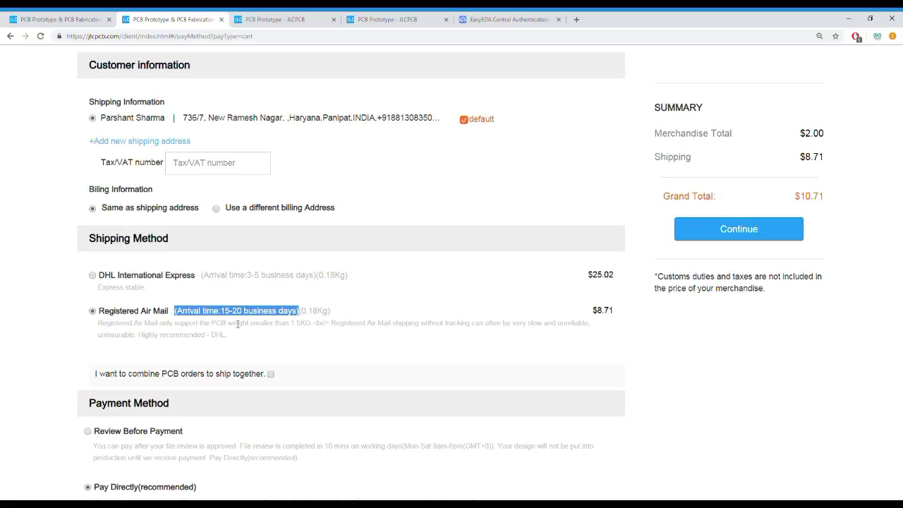
{"action": "mouse_move", "coordinate": [212, 324]}
{"action": "left_mouse_down"}
{"action": "mouse_move", "coordinate": [227, 335]}
{"action": "mouse_move", "coordinate": [312, 328]}
{"action": "left_mouse_up"}
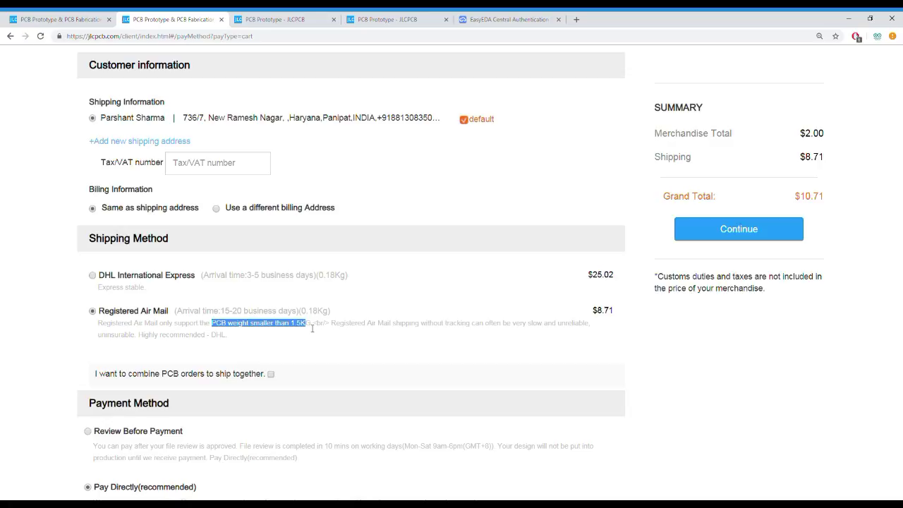
{"action": "left_click", "coordinate": [322, 338]}
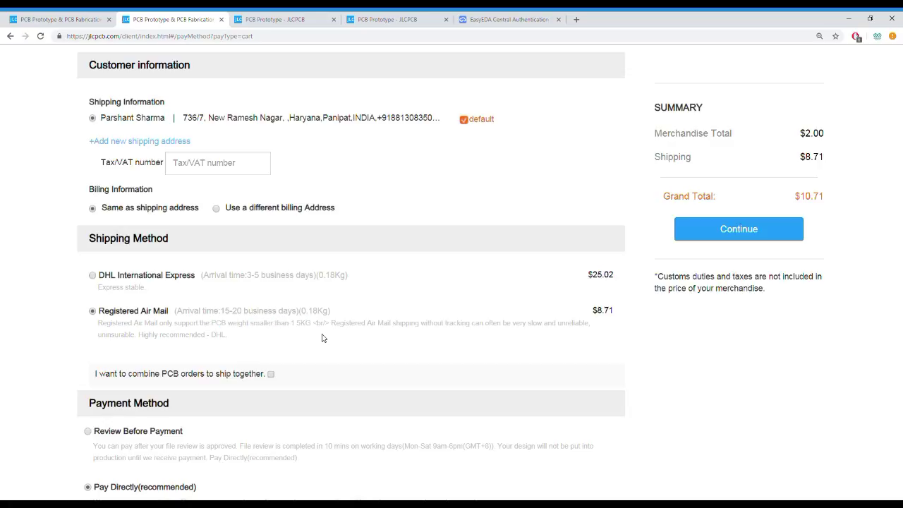
{"action": "scroll", "coordinate": [321, 337], "scroll_direction": "down", "scroll_amount": 1}
- Restore DHL International Express shipping, then try Review Before Payment and PayPal payment options
{"action": "left_click", "coordinate": [113, 234]}
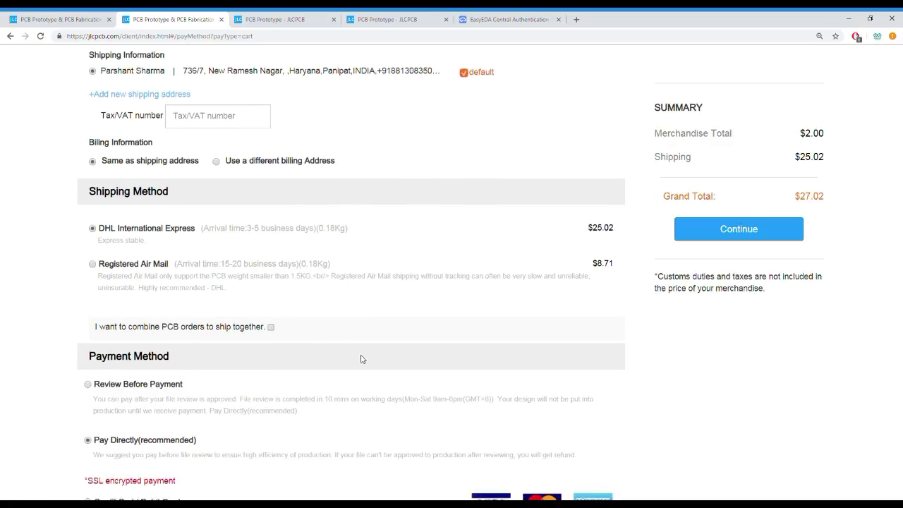
{"action": "scroll", "coordinate": [361, 359], "scroll_direction": "down", "scroll_amount": 2}
{"action": "left_click", "coordinate": [111, 201]}
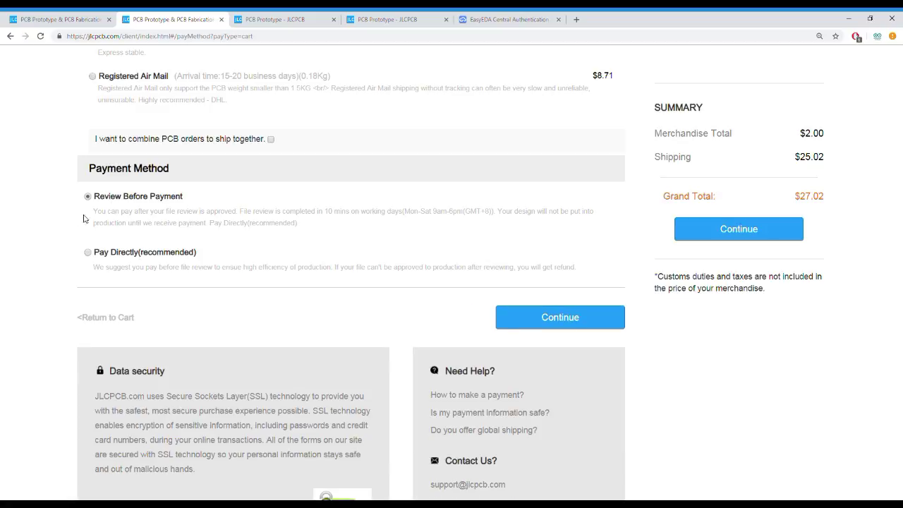
{"action": "left_click_drag", "start_coordinate": [92, 211], "coordinate": [299, 226]}
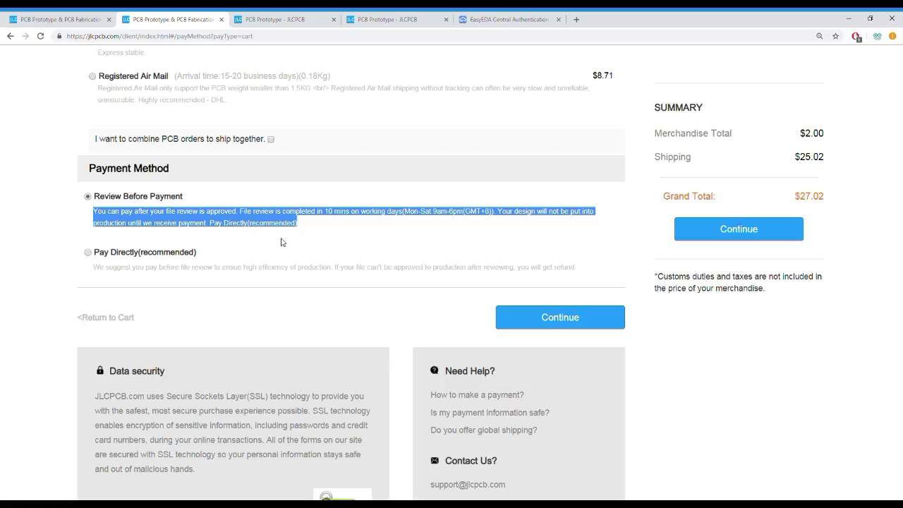
{"action": "left_click", "coordinate": [281, 241]}
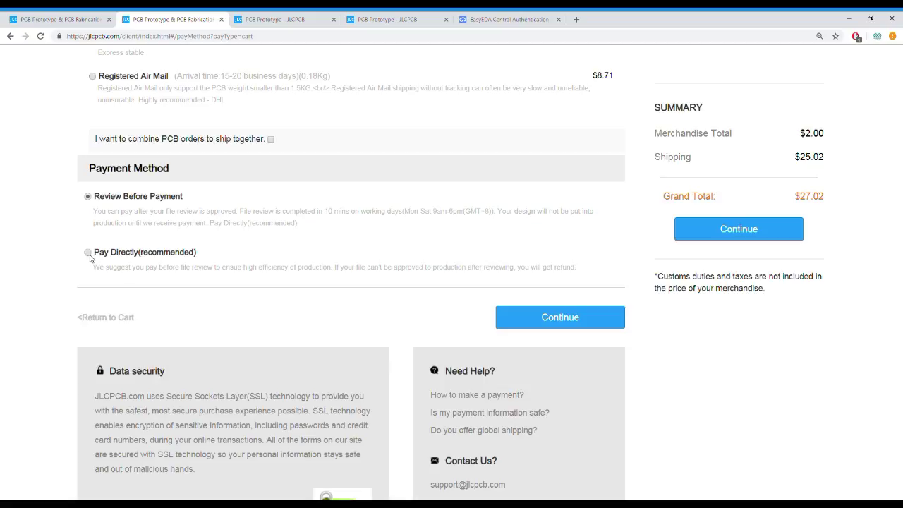
{"action": "left_click_drag", "start_coordinate": [97, 267], "coordinate": [306, 268]}
{"action": "scroll", "coordinate": [160, 320], "scroll_direction": "down", "scroll_amount": 2}
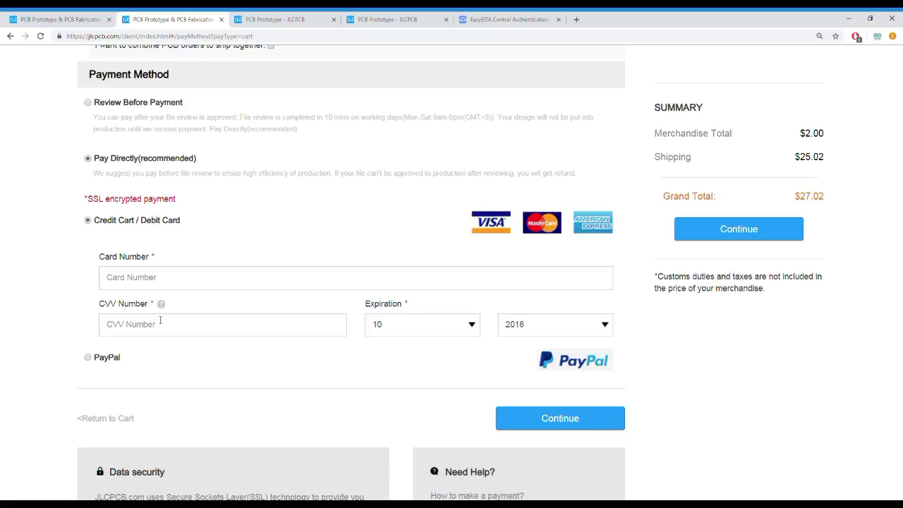
{"action": "left_click", "coordinate": [103, 360]}
- Return to the checkout top, then switch to support.jlcpcb.com and open the Get Started FAQ
{"action": "left_click", "coordinate": [561, 321]}
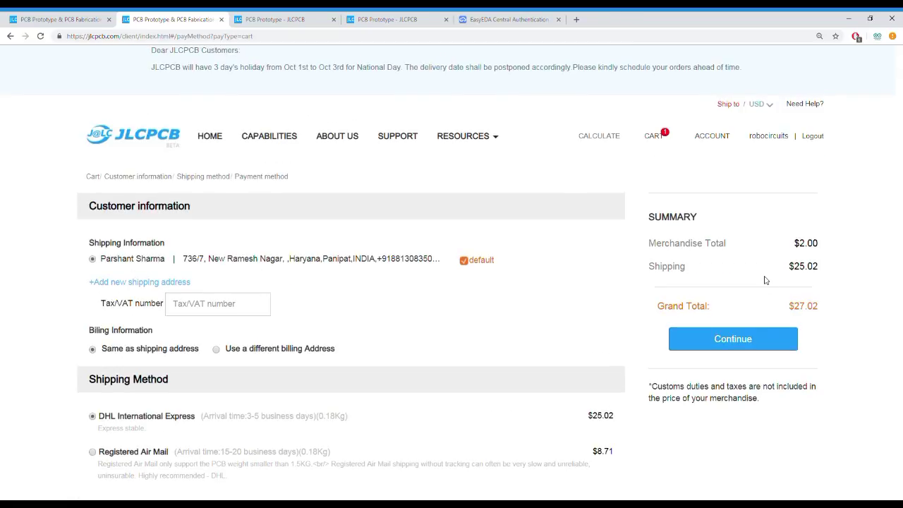
{"action": "key", "text": "ctrl+shift+Tab"}
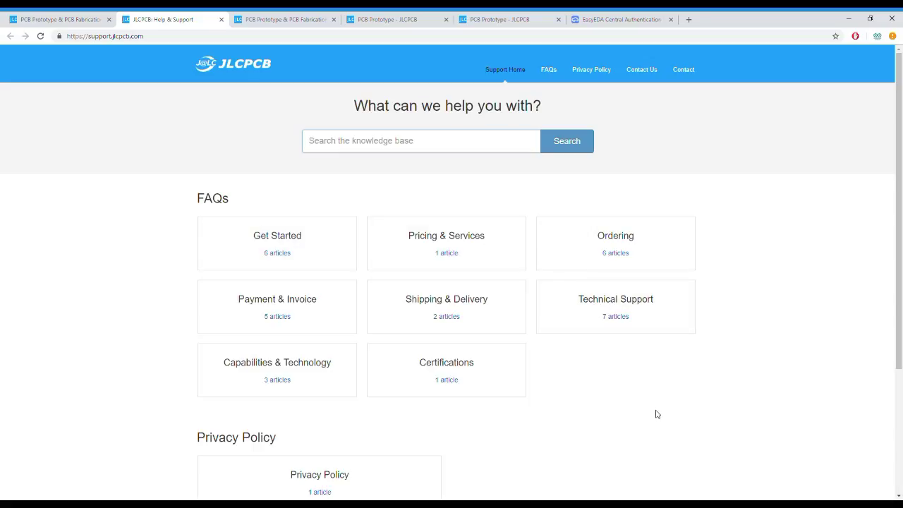
{"action": "scroll", "coordinate": [526, 342], "scroll_direction": "down", "scroll_amount": 2}
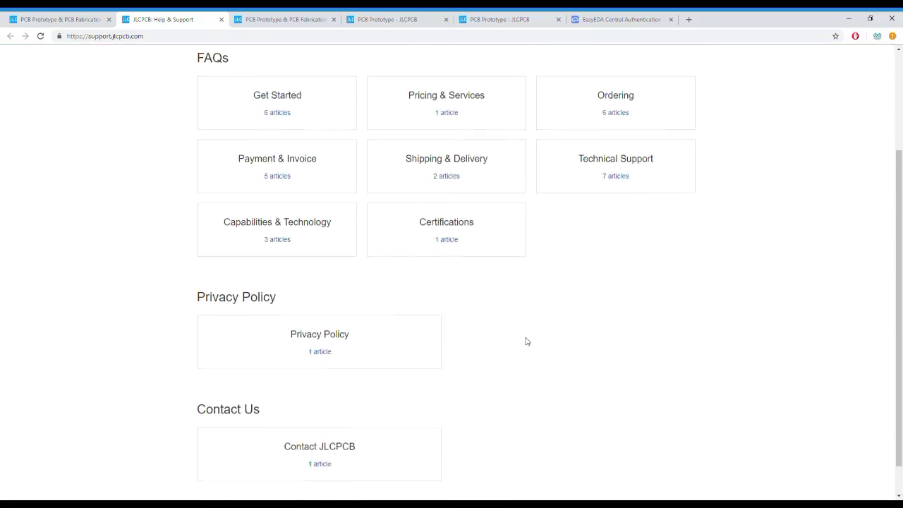
{"action": "scroll", "coordinate": [525, 342], "scroll_direction": "down", "scroll_amount": 1}
{"action": "scroll", "coordinate": [525, 341], "scroll_direction": "up", "scroll_amount": 5}
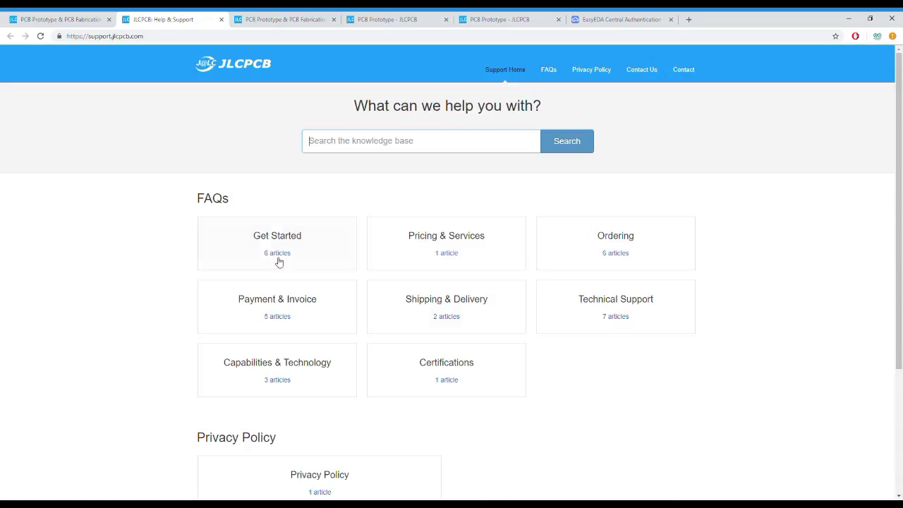
{"action": "left_click", "coordinate": [279, 261]}
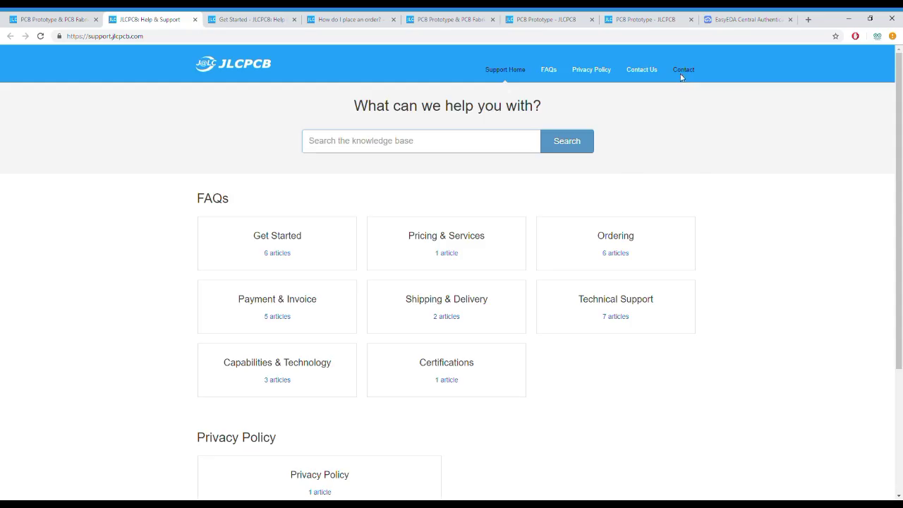
- Open the Contact Us form, close it, and reopen it blank
{"action": "left_click", "coordinate": [682, 73]}
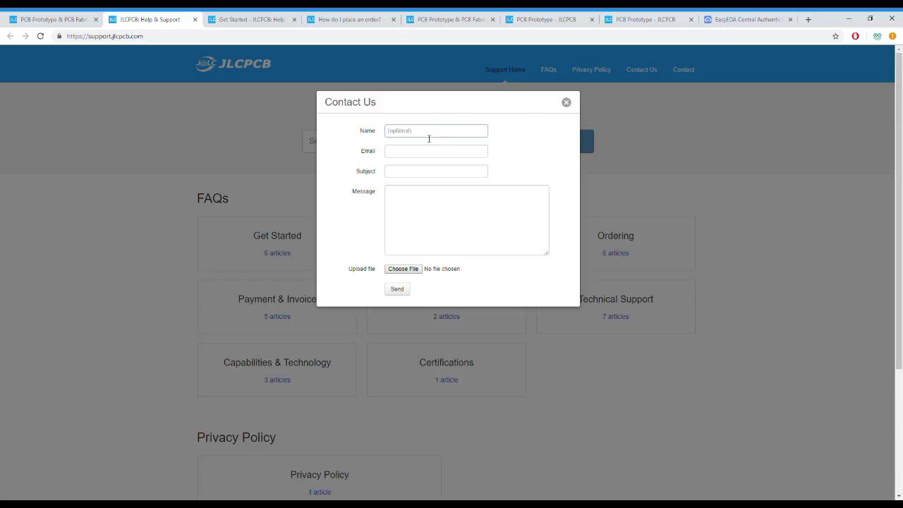
{"action": "left_click", "coordinate": [567, 102]}
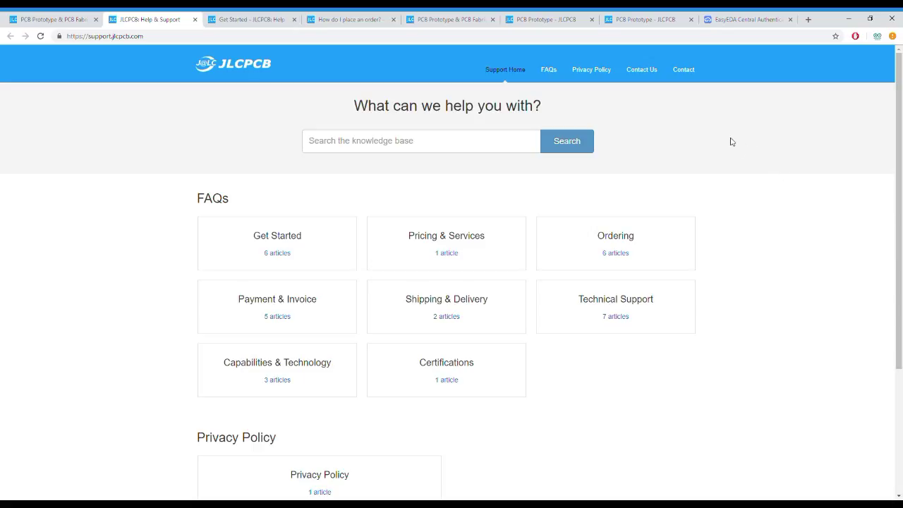
{"action": "left_click", "coordinate": [687, 75]}
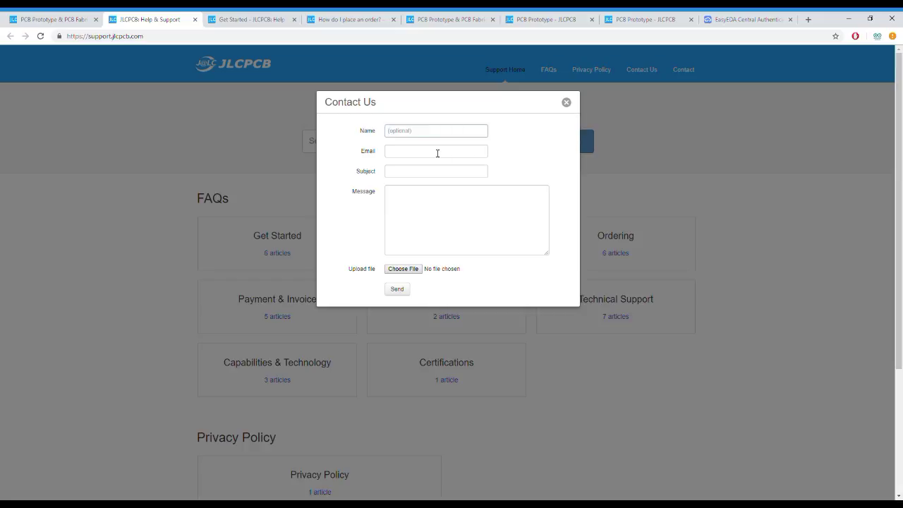